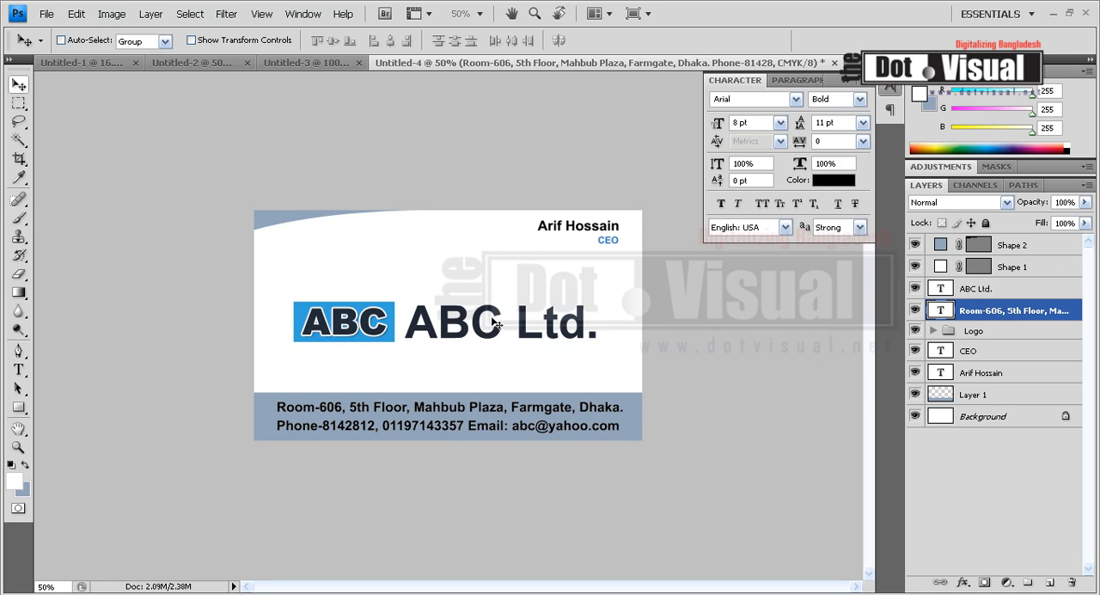
Hide the Shape 2 corner curve and the Layer 1 footer band on the business card
ctrl+click(279, 226)
click(916, 245)
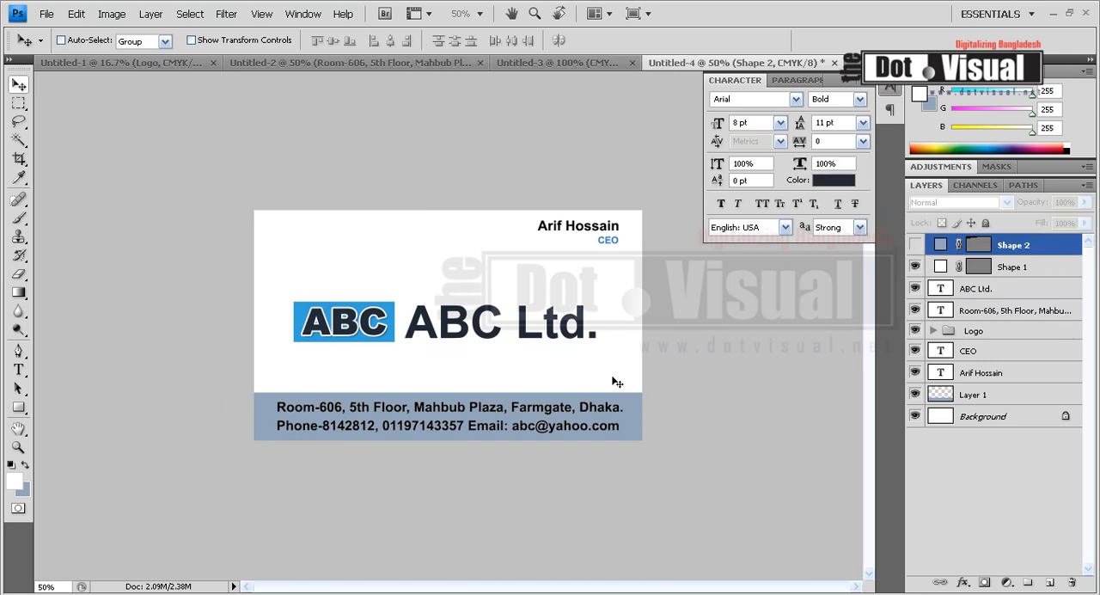
ctrl+click(271, 436)
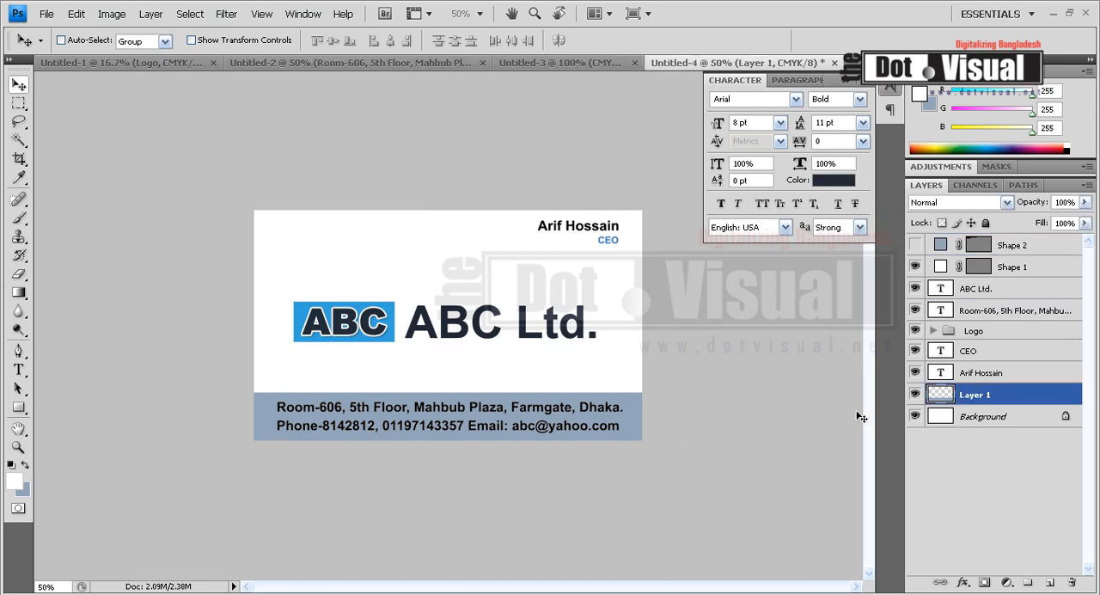
click(916, 394)
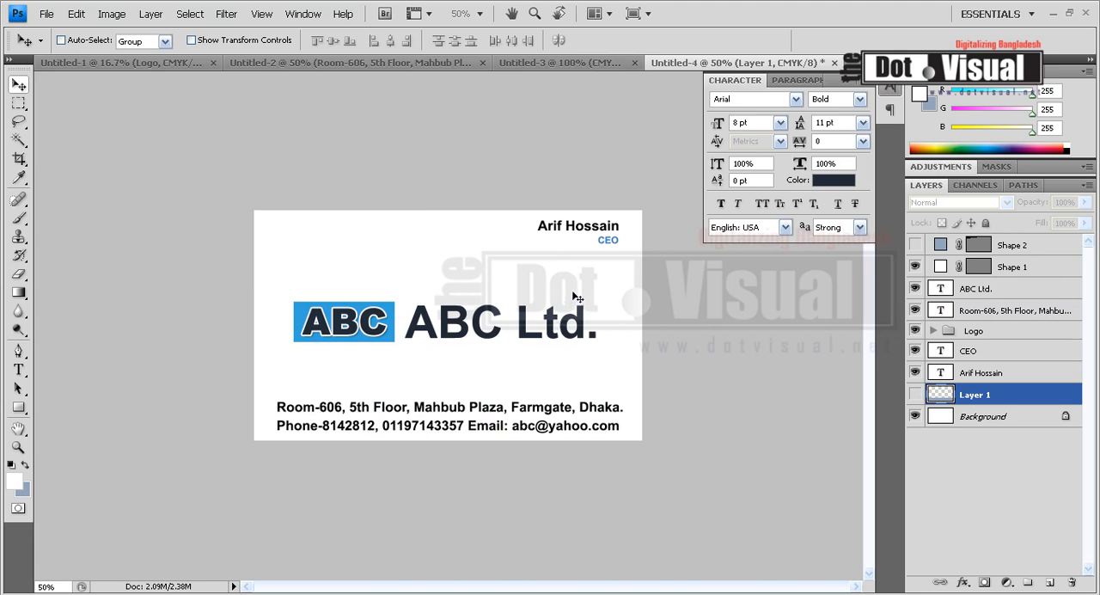
Move the ABC logo to the card's upper-left corner and place the ABC Ltd. text directly below it
ctrl+click(384, 334)
drag(385, 333, 359, 252)
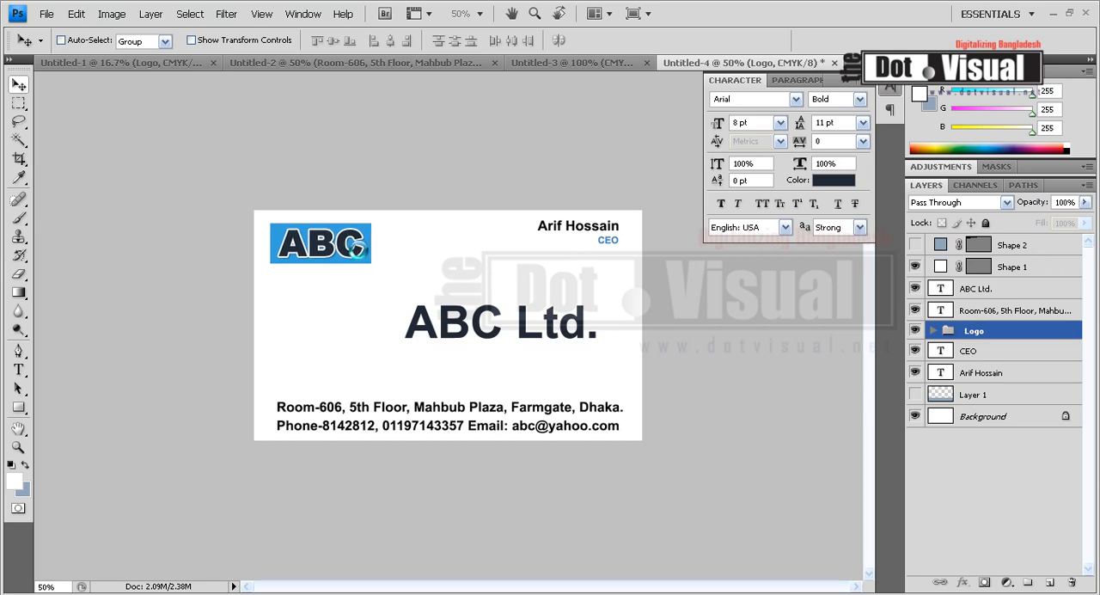
ctrl+click(511, 335)
drag(512, 337, 383, 302)
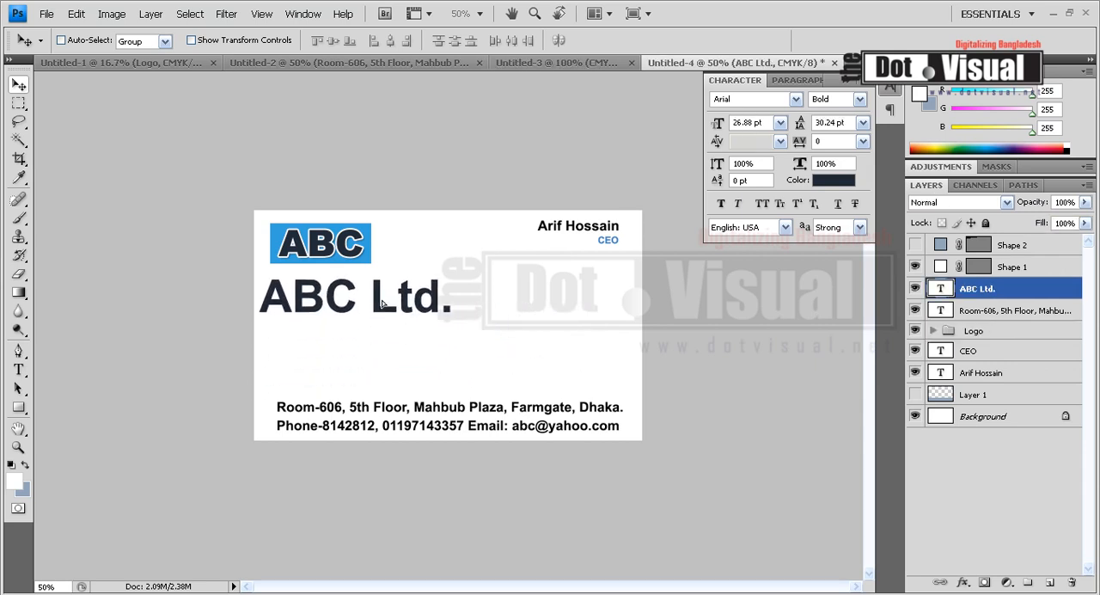
Move the address and contact text from the card's lower edge to just under the CEO title
ctrl+click(482, 415)
drag(482, 415, 659, 272)
ctrl+click(612, 248)
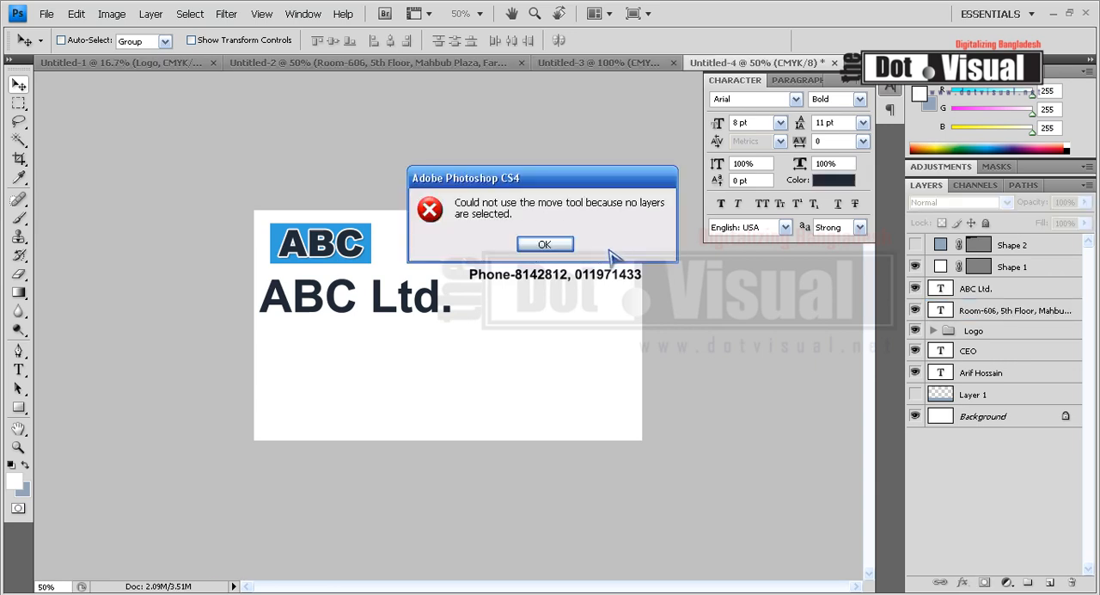
click(545, 245)
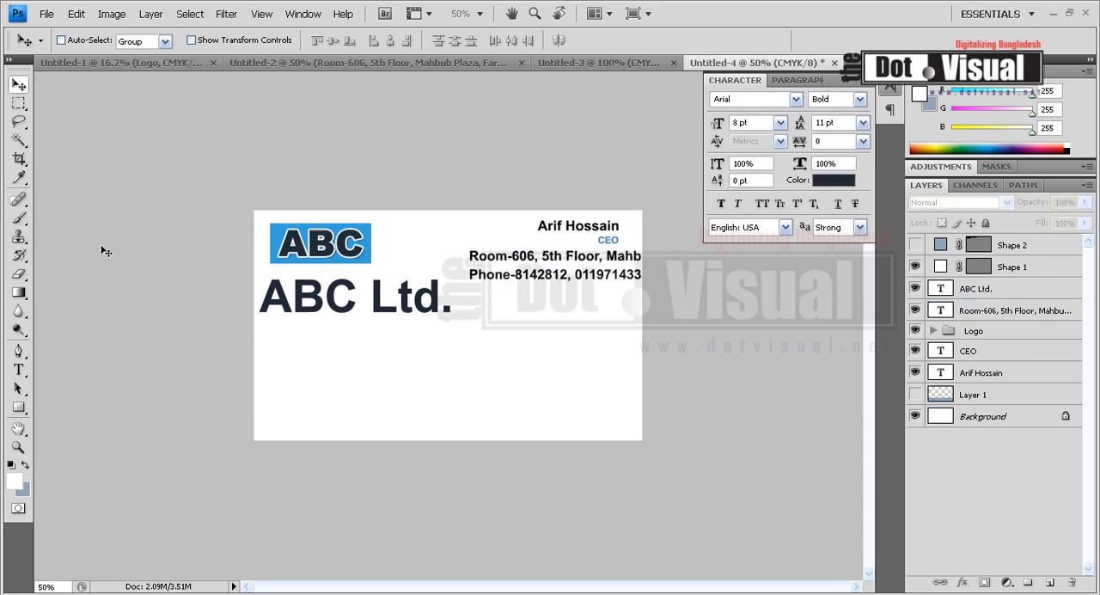
click(18, 408)
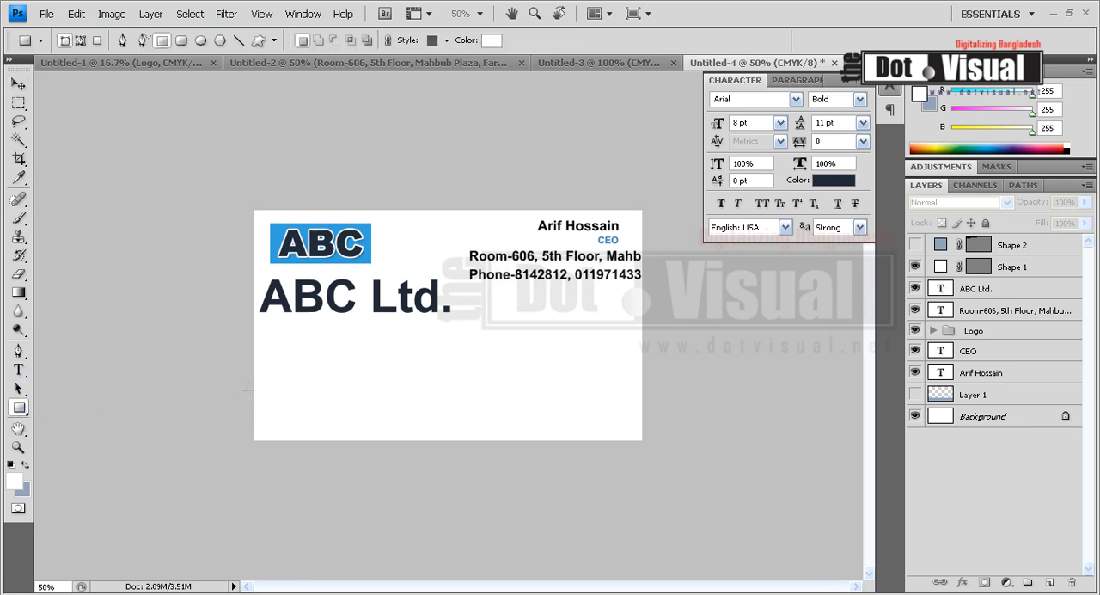
drag(251, 353, 650, 387)
key(ctrl+z)
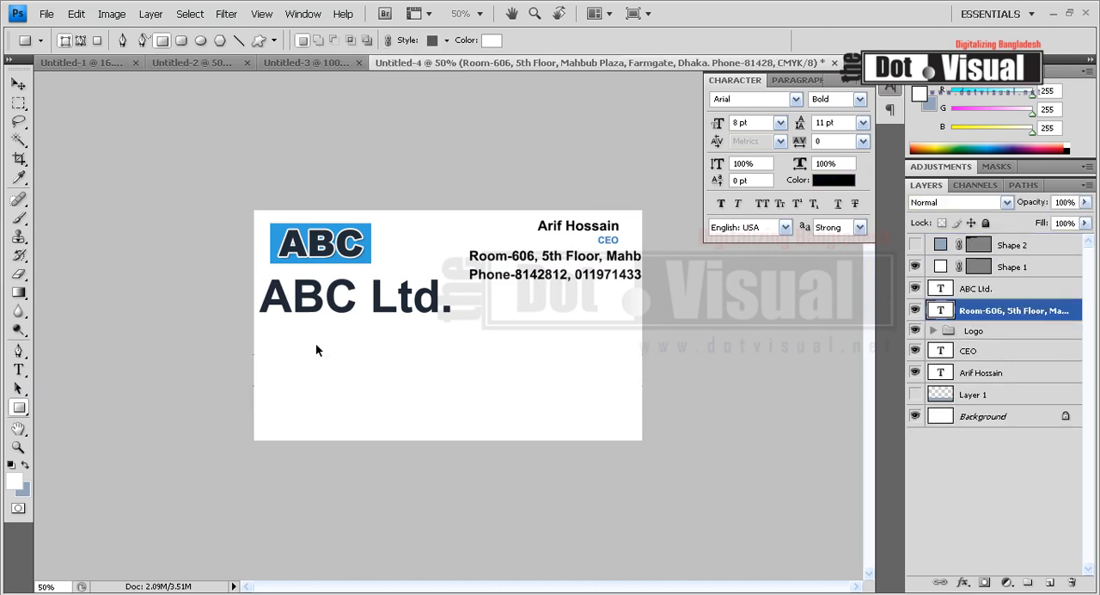
Add a new layer and draw a rectangle shape spanning the card's full width across its middle
click(18, 103)
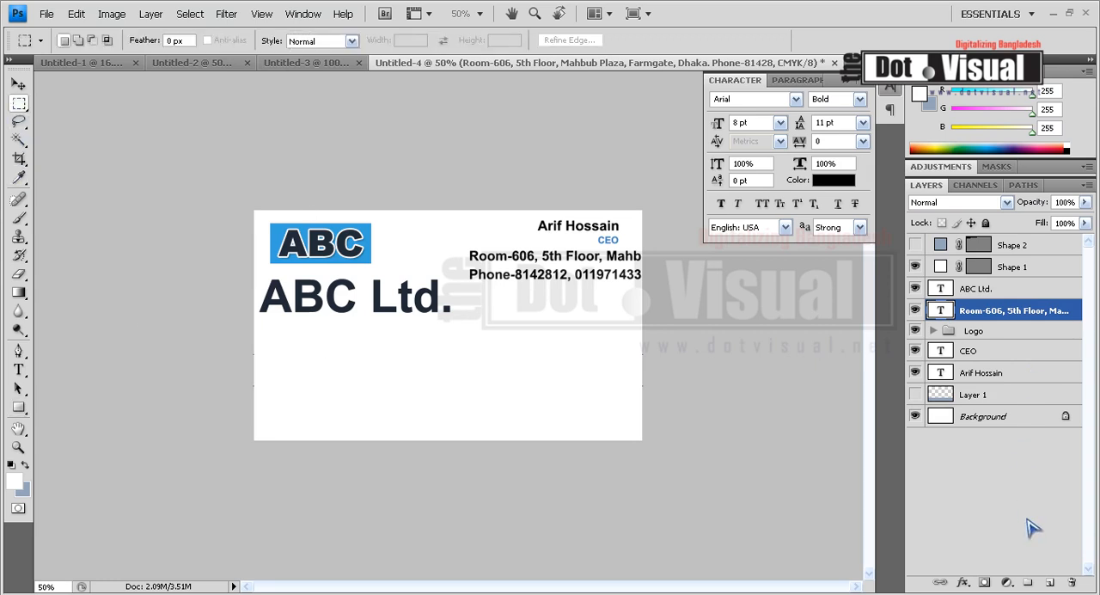
click(1051, 582)
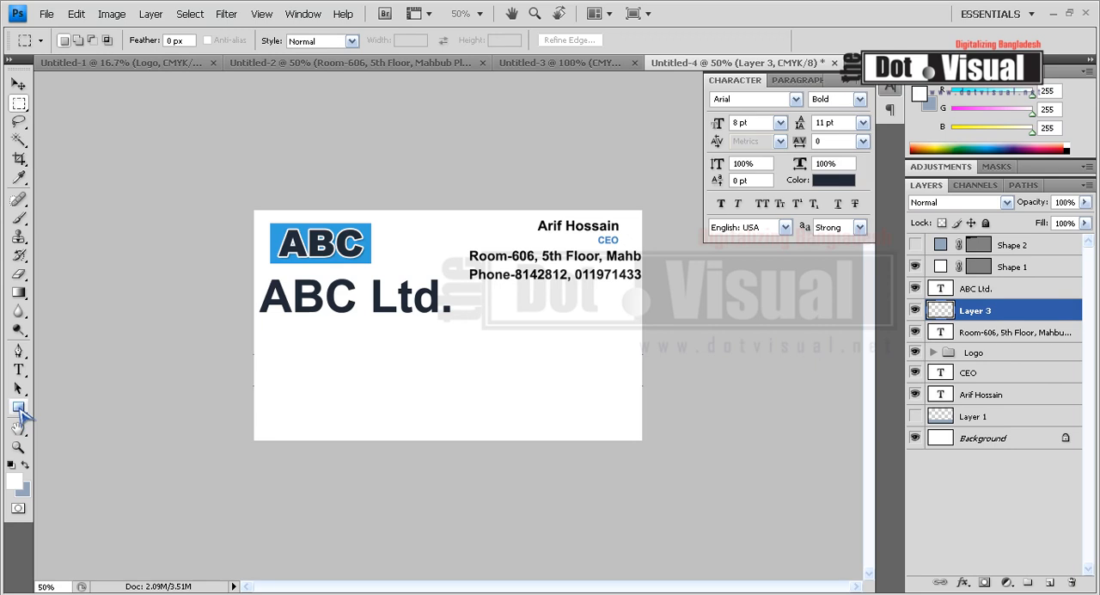
click(18, 408)
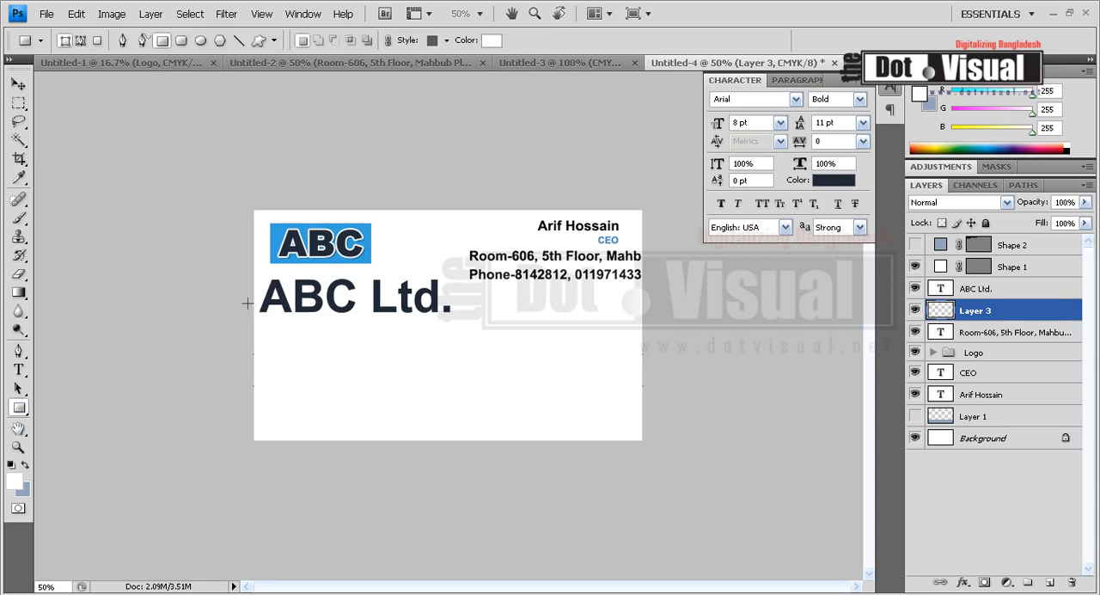
drag(249, 303, 654, 354)
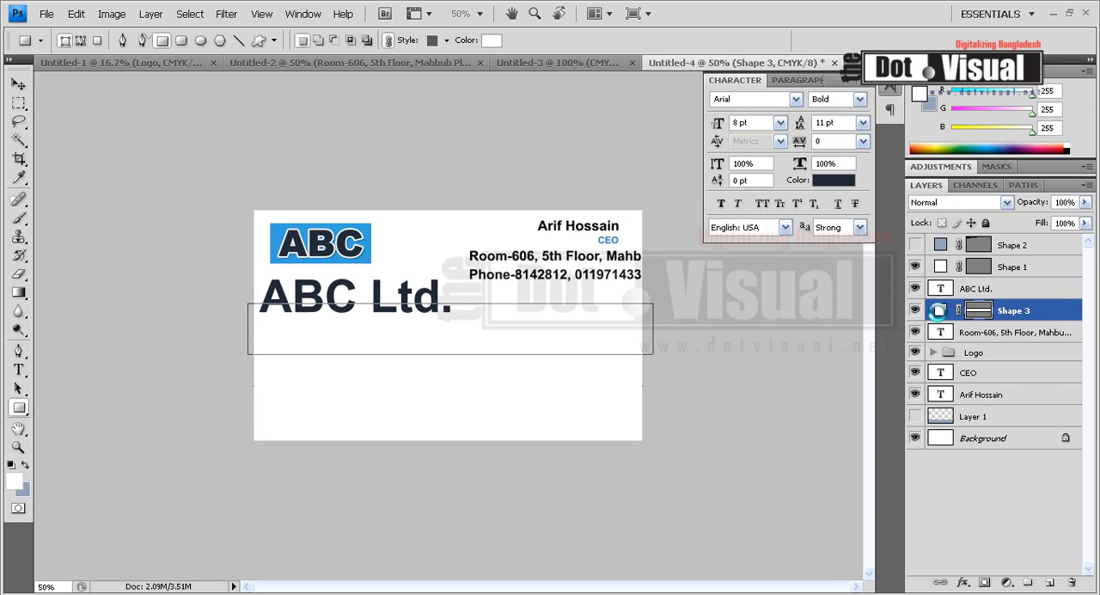
Set the rectangle band's fill to the light lavender blue b6bae4
double_click(939, 315)
click(696, 486)
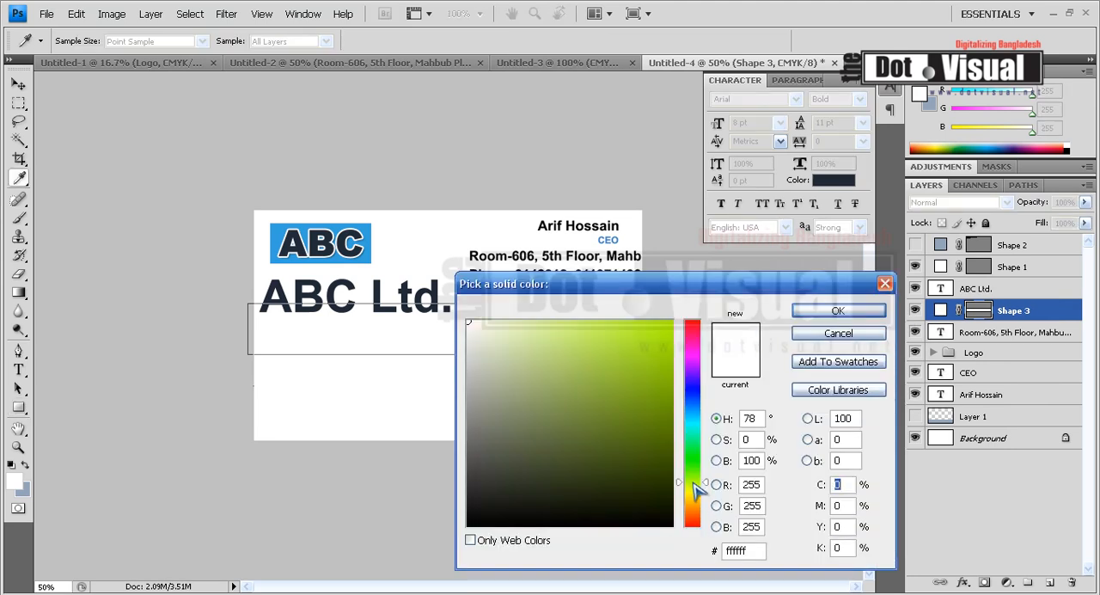
click(604, 395)
drag(601, 284, 682, 263)
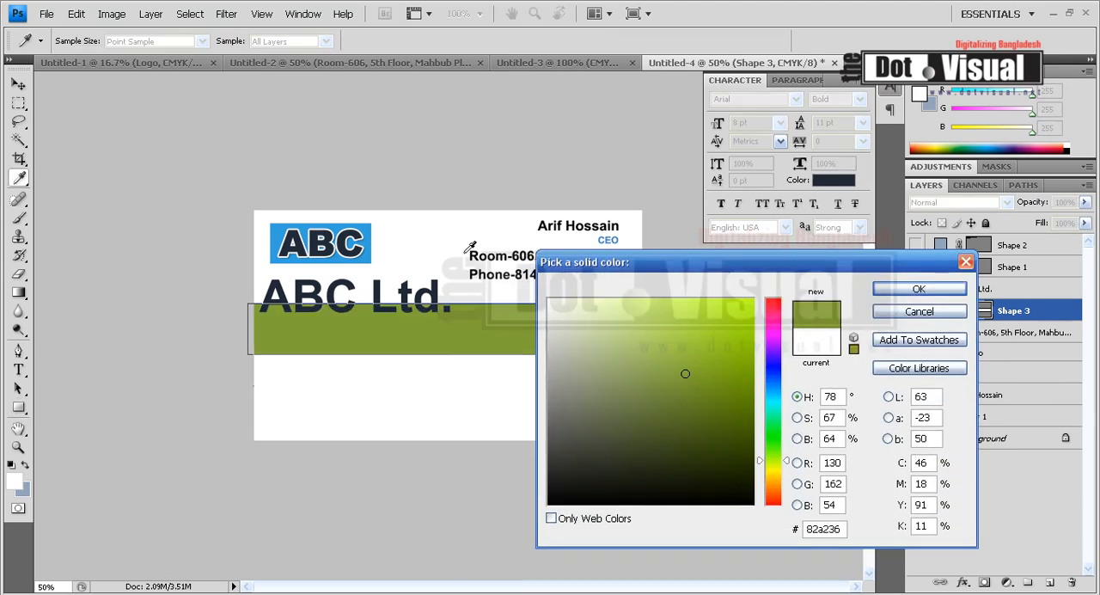
click(362, 245)
click(659, 348)
drag(777, 394, 775, 465)
drag(659, 352, 665, 317)
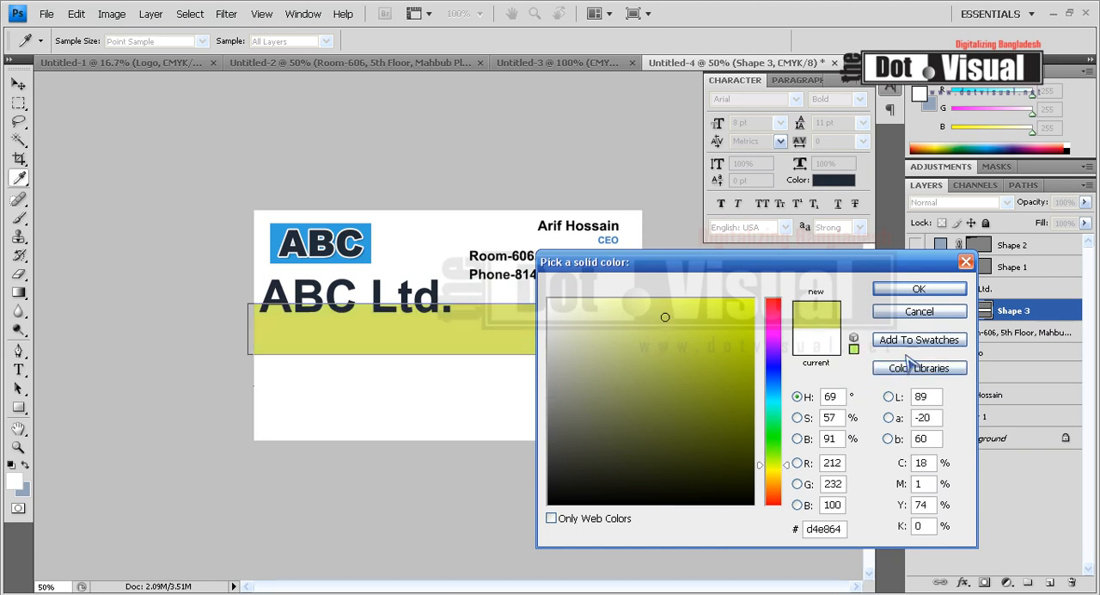
click(775, 398)
drag(776, 408, 779, 438)
drag(771, 344, 783, 369)
mouse_move(569, 346)
mouse_down()
mouse_move(577, 310)
mouse_move(589, 321)
mouse_up()
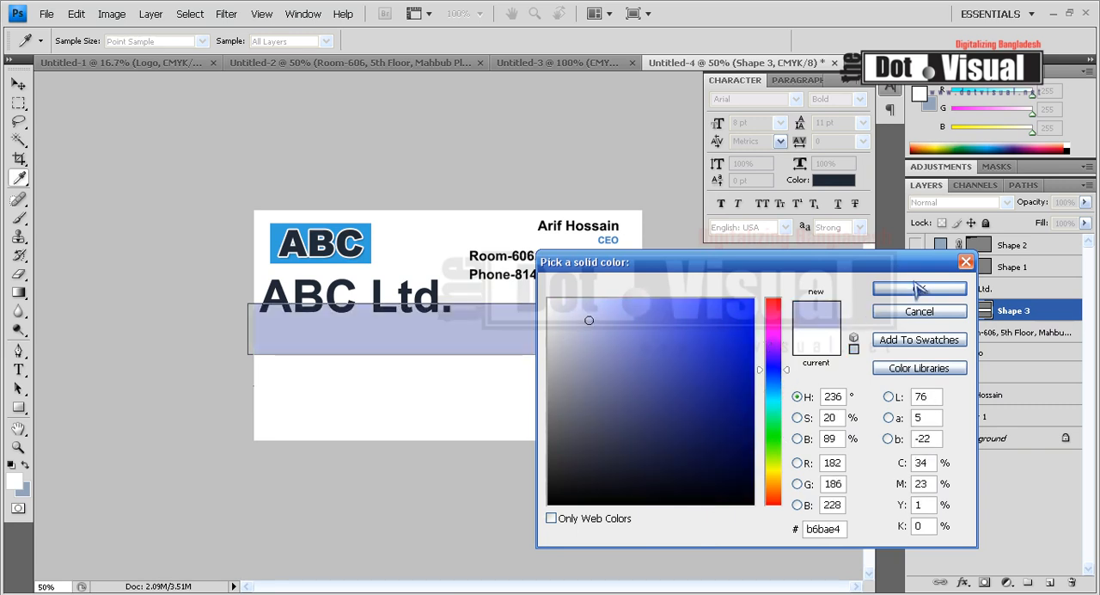
click(881, 291)
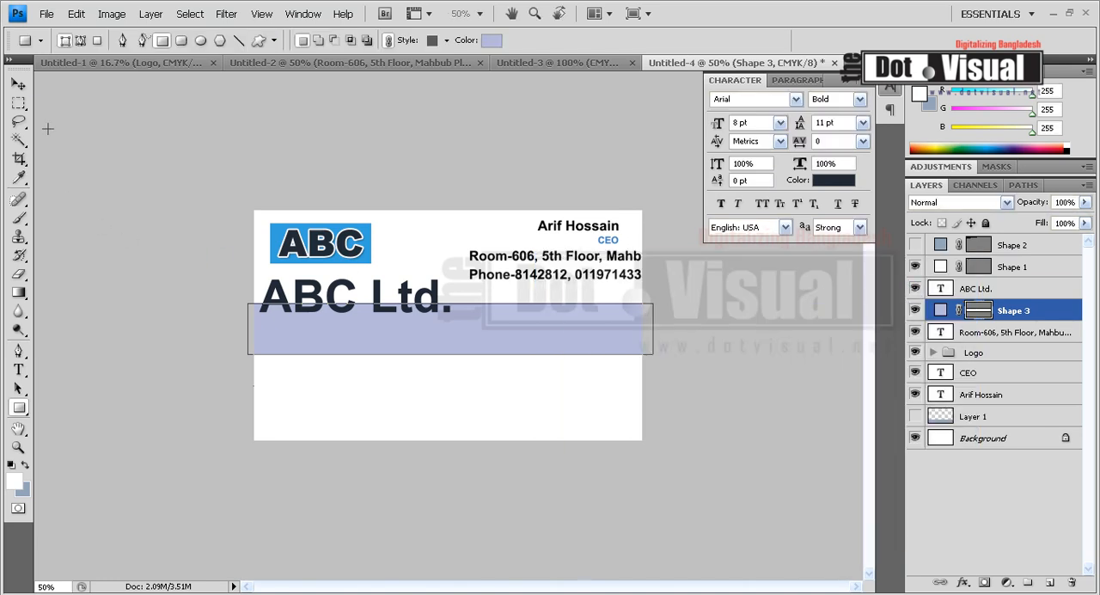
Move the person's name text to just below the contact lines, beside the company name
click(18, 83)
ctrl+click(593, 231)
drag(593, 230, 497, 294)
Reorder the Shape 3 band so it sits directly above the Background layer, beneath all text
ctrl+click(504, 326)
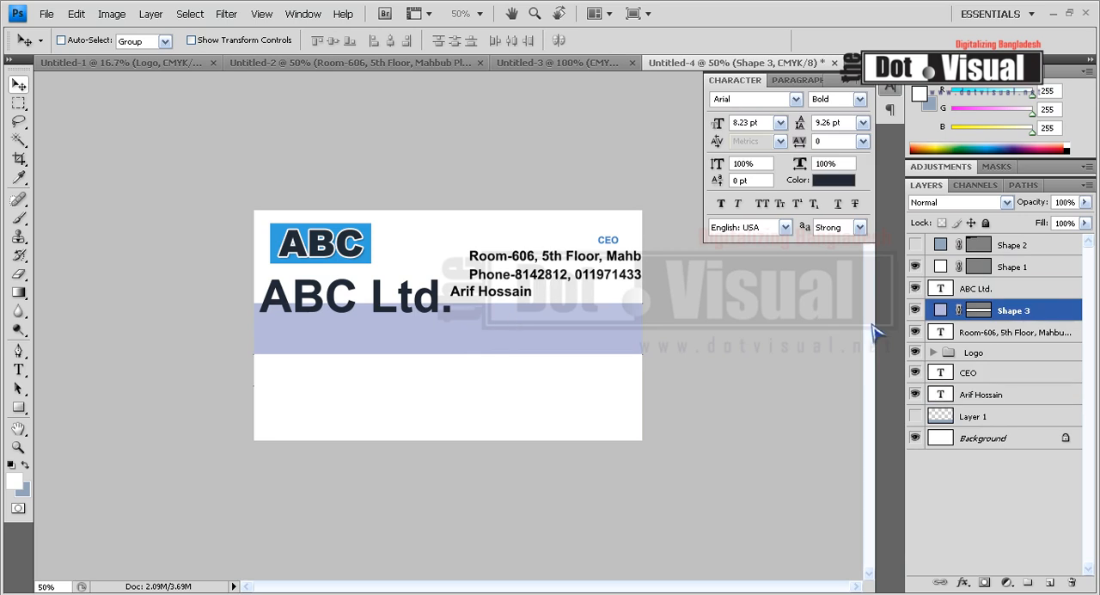
drag(993, 310, 1000, 417)
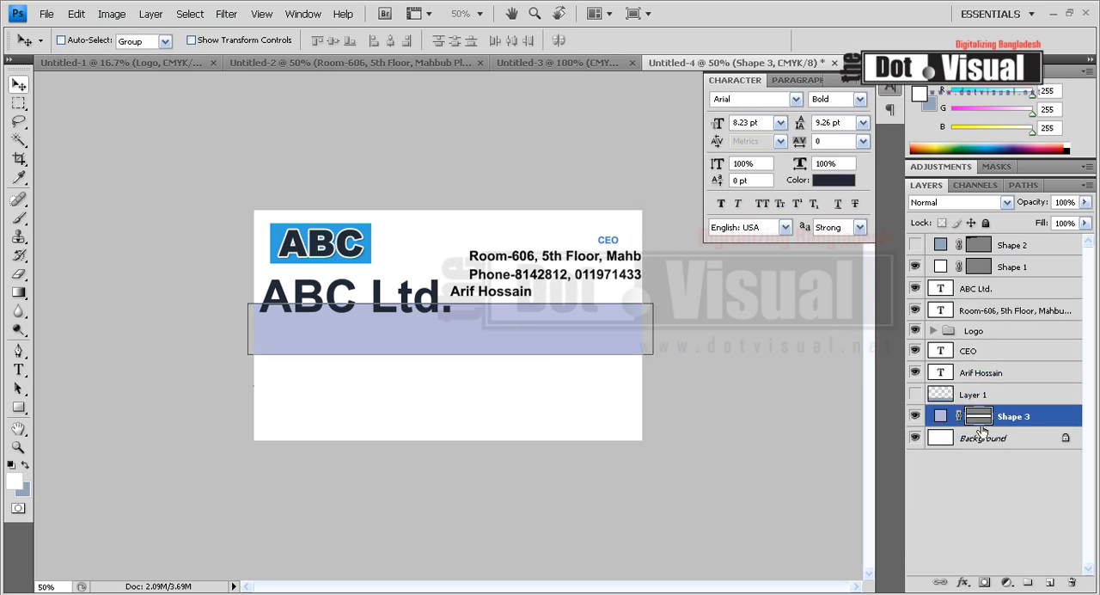
ctrl+click(540, 261)
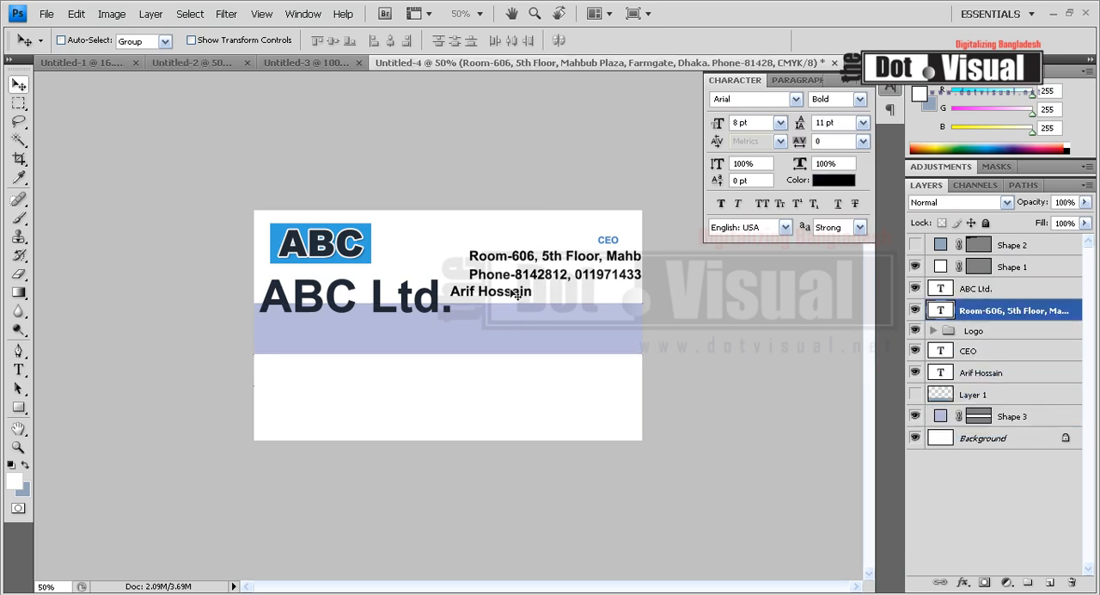
Move the person's name onto the centre of the lavender band and place the CEO title beneath it
ctrl+click(519, 294)
drag(519, 293, 462, 320)
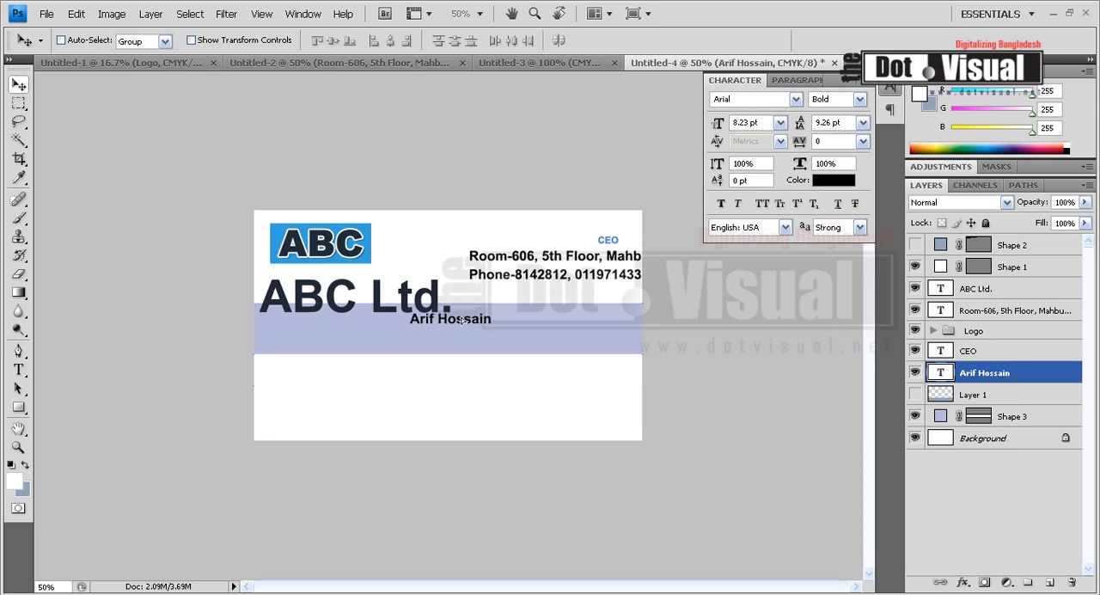
ctrl+click(612, 243)
drag(612, 243, 462, 337)
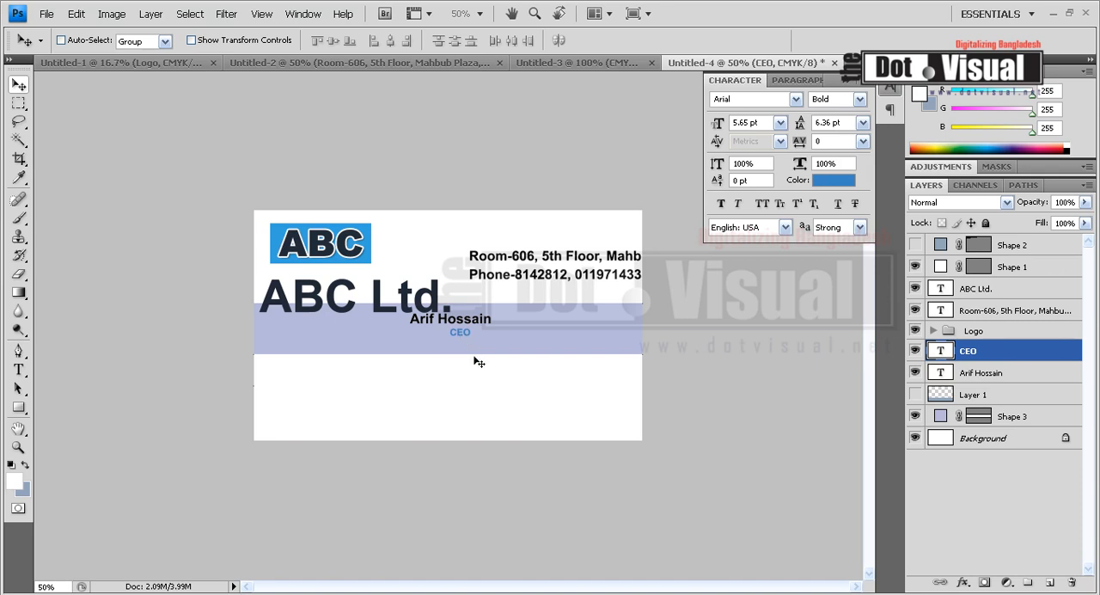
Nudge the CEO title down, enlarge it slightly, and centre it under the person's name
key(Down)
key(Down)
key(ctrl+t)
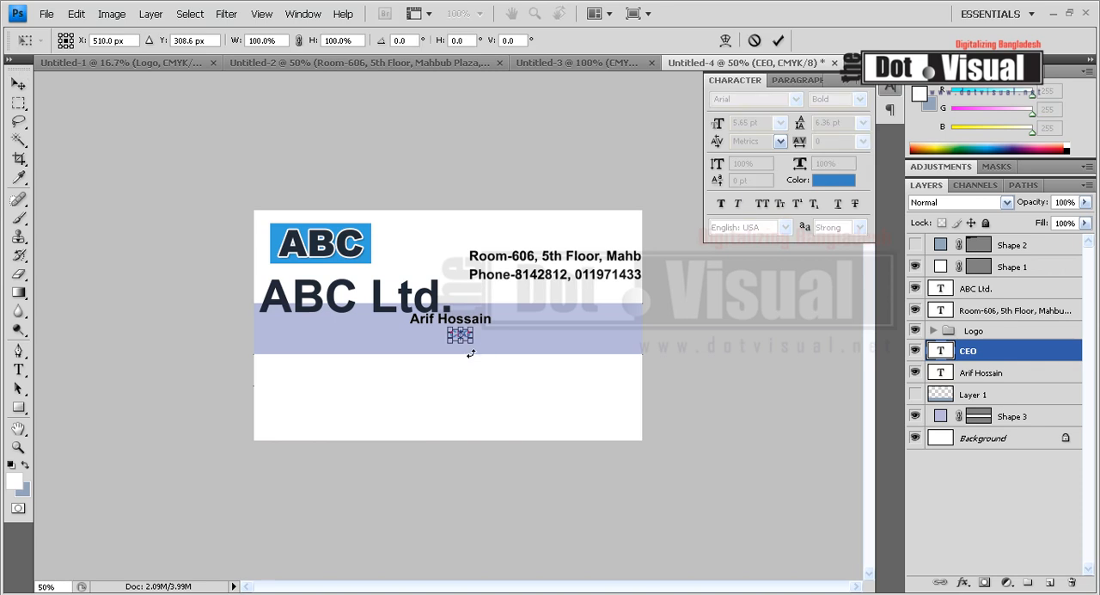
key(Return)
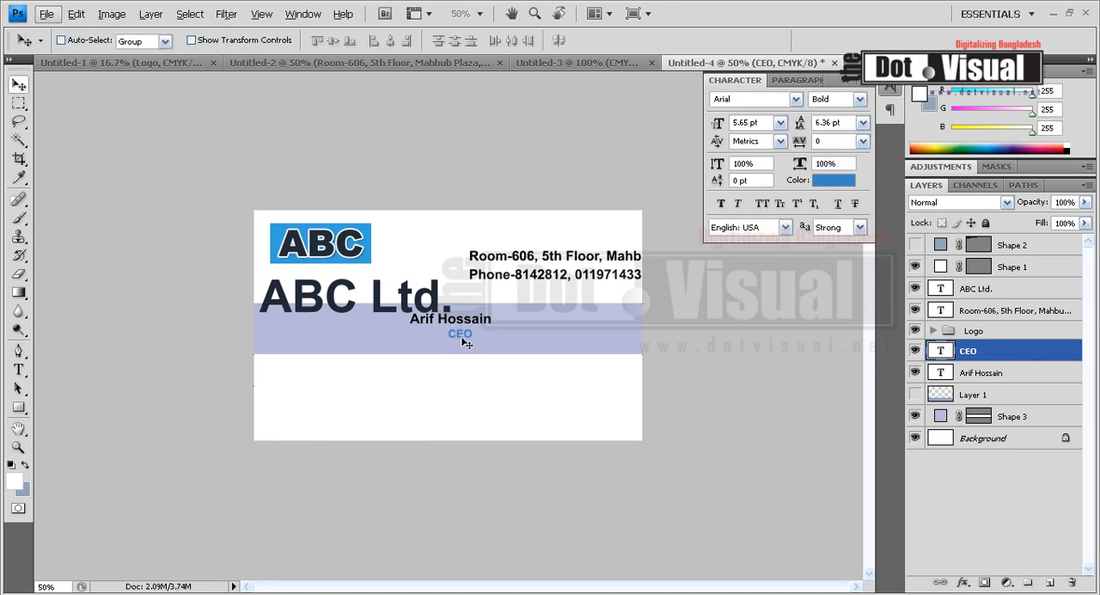
drag(459, 345, 465, 340)
ctrl+click(472, 324)
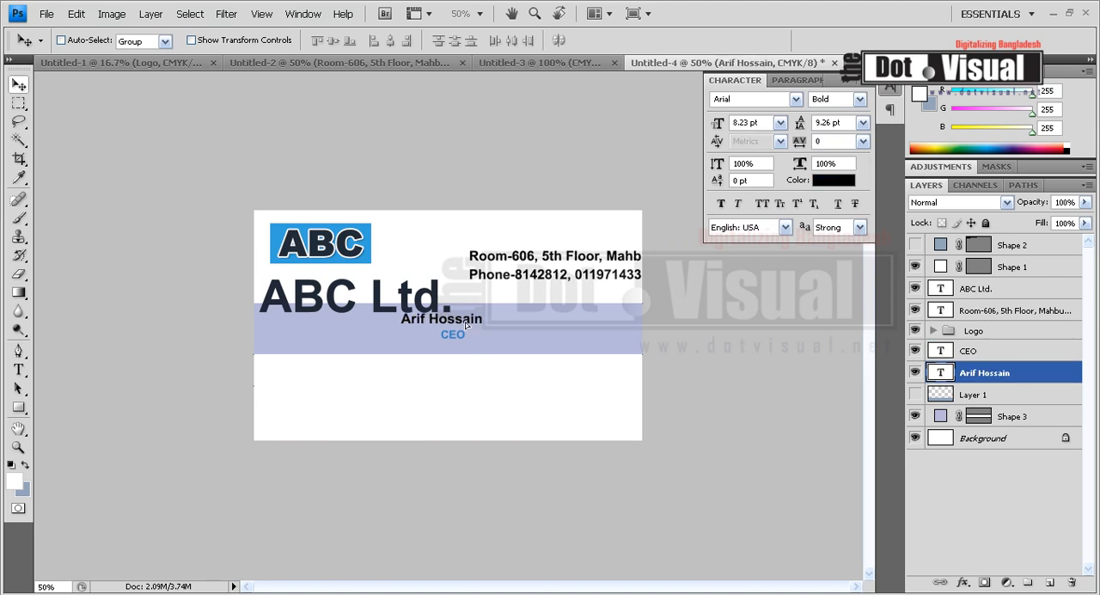
Move the ABC Ltd. text to the card's upper right and the address and contact lines below the band
ctrl+click(382, 308)
drag(382, 308, 545, 224)
ctrl+click(578, 259)
drag(579, 260, 391, 404)
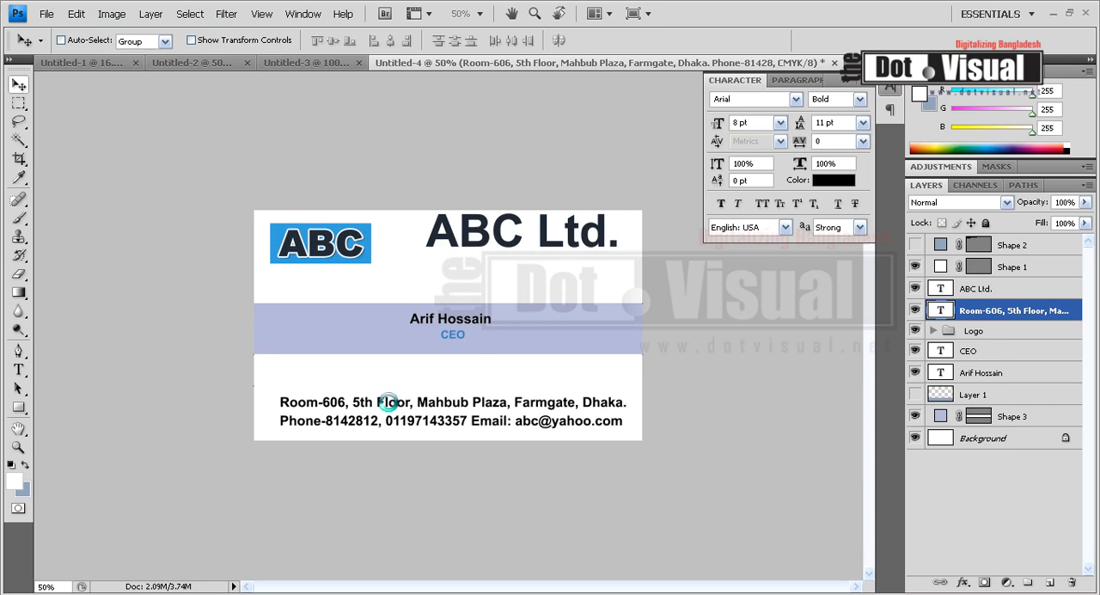
Raise the ABC logo slightly, then scale down the ABC Ltd. text and position it beneath the logo
ctrl+click(379, 247)
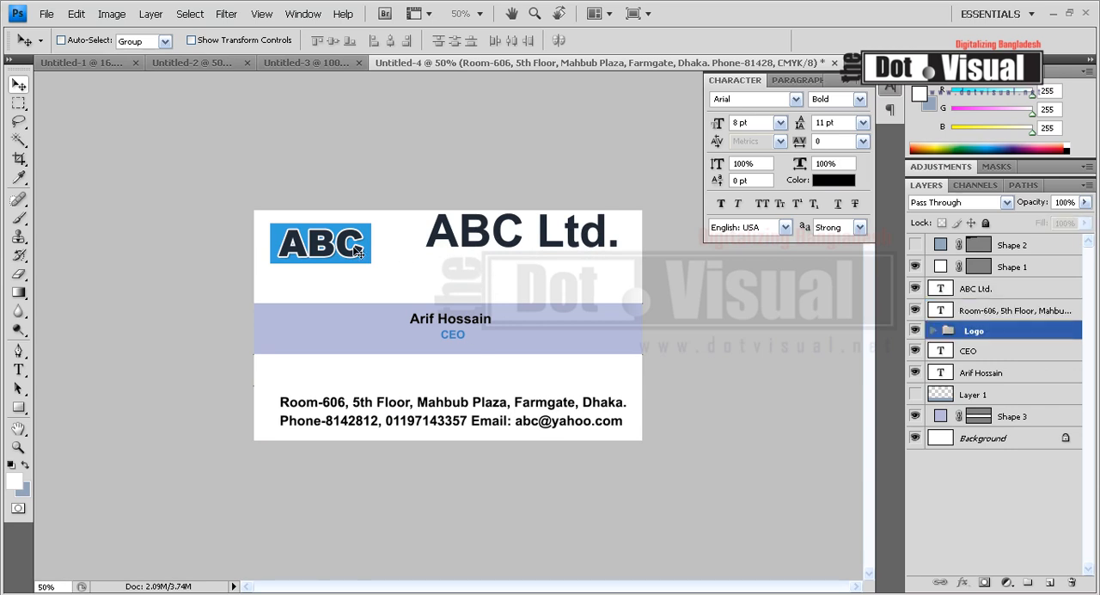
drag(351, 254, 350, 246)
ctrl+click(515, 255)
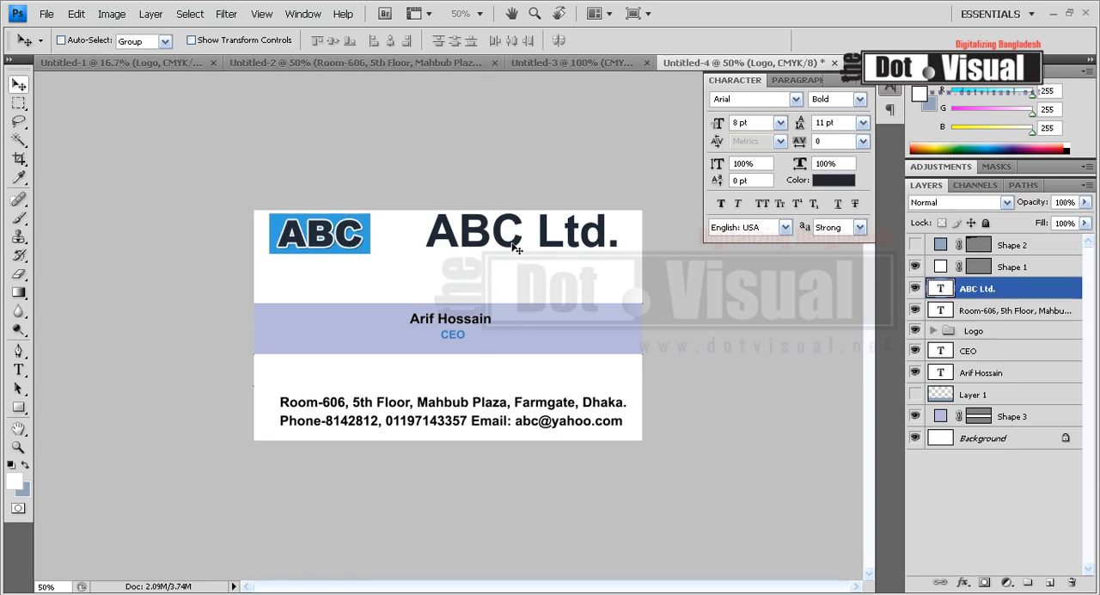
key(ctrl+t)
drag(617, 210, 323, 275)
key(Return)
key(Left)
key(Left)
key(Left)
key(Left)
key(Left)
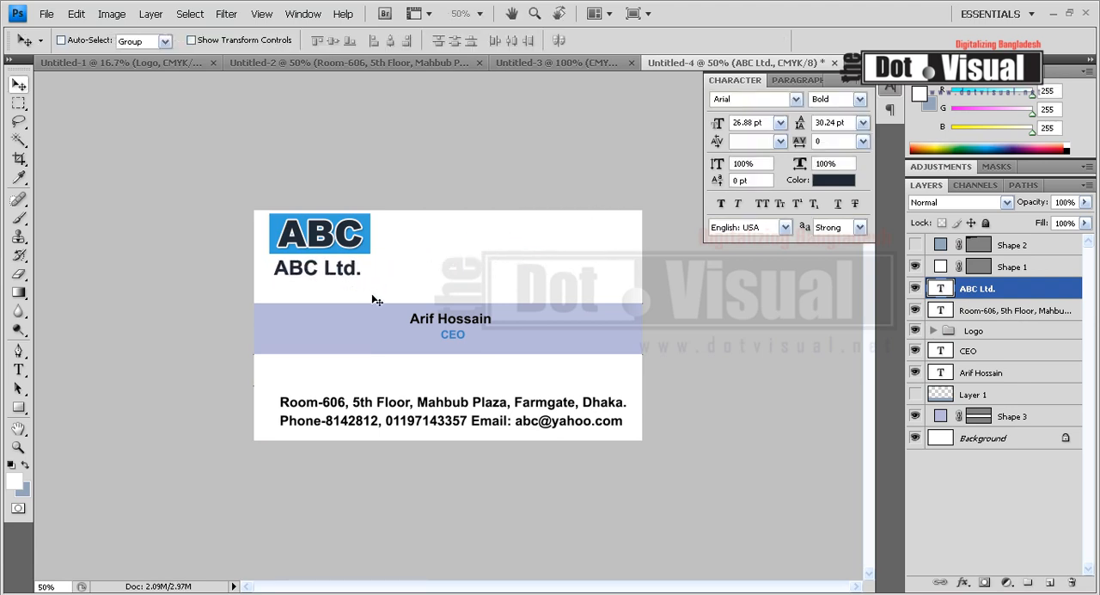
Align the ABC Ltd. text with the logo's left edge and enlarge it to match the logo's width
key(Up)
key(Left)
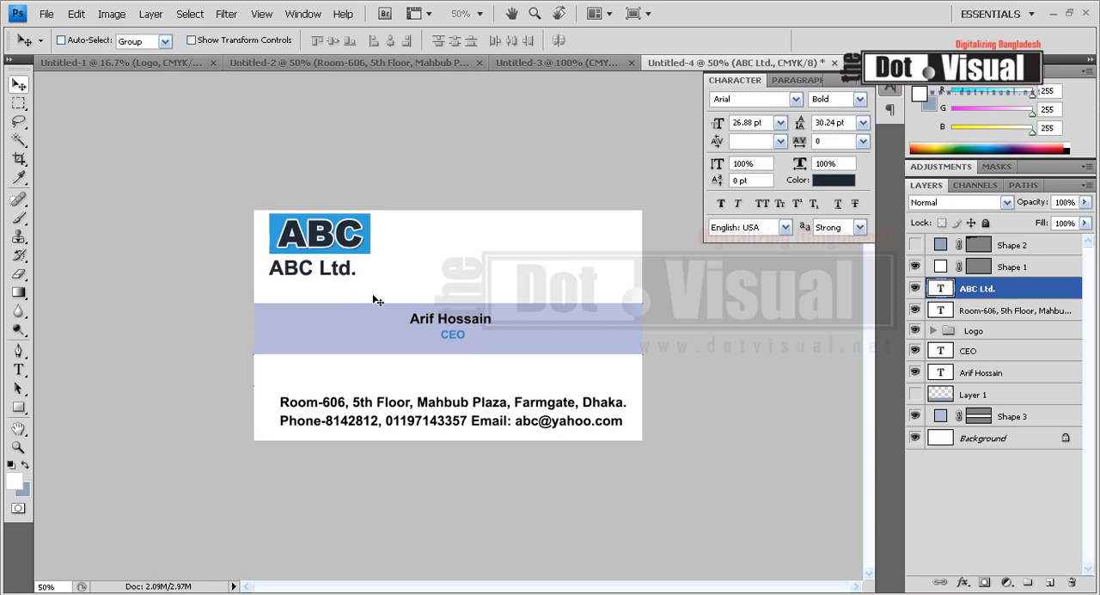
key(ctrl+t)
drag(357, 279, 368, 281)
key(Return)
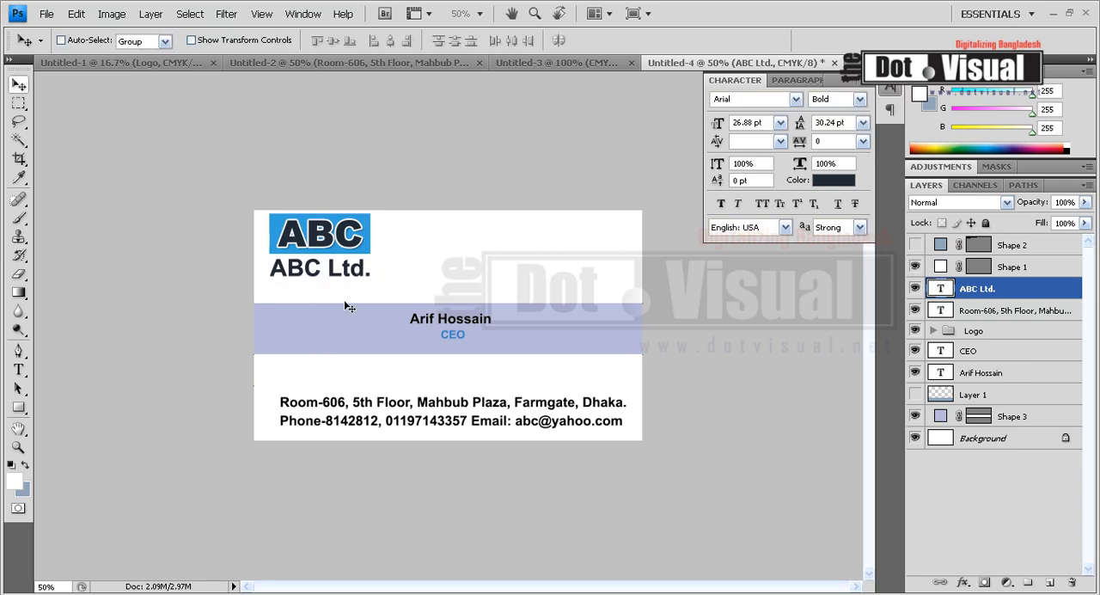
click(18, 369)
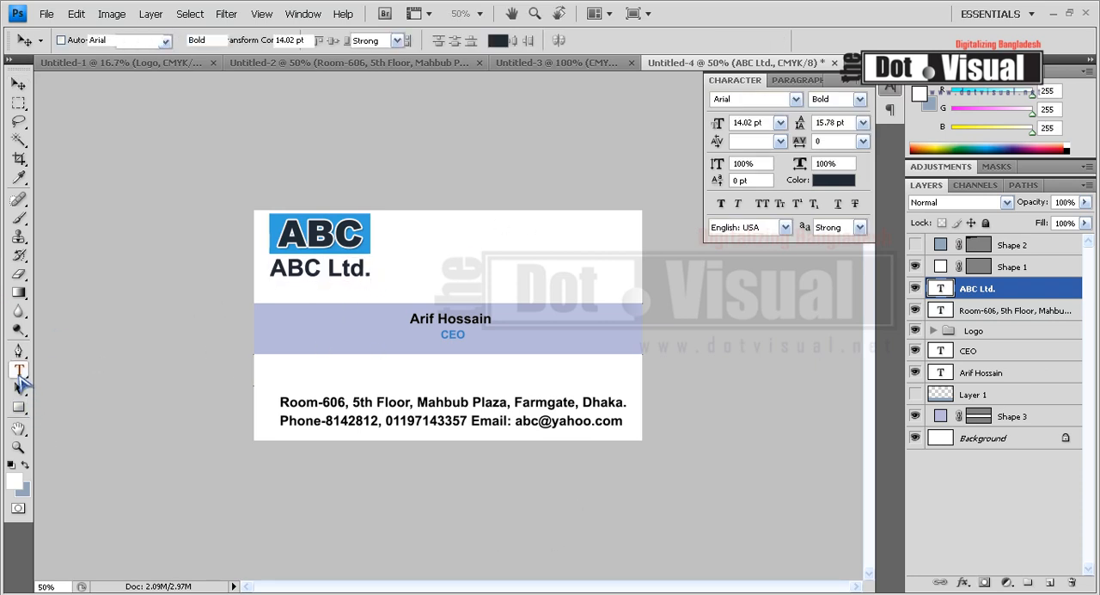
click(491, 232)
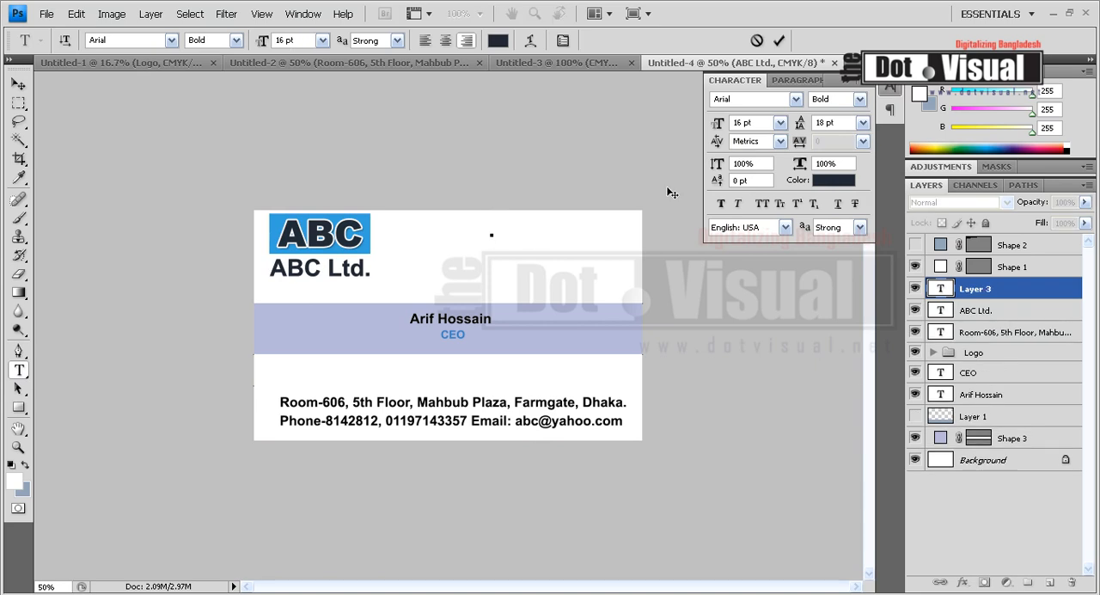
text(www.)
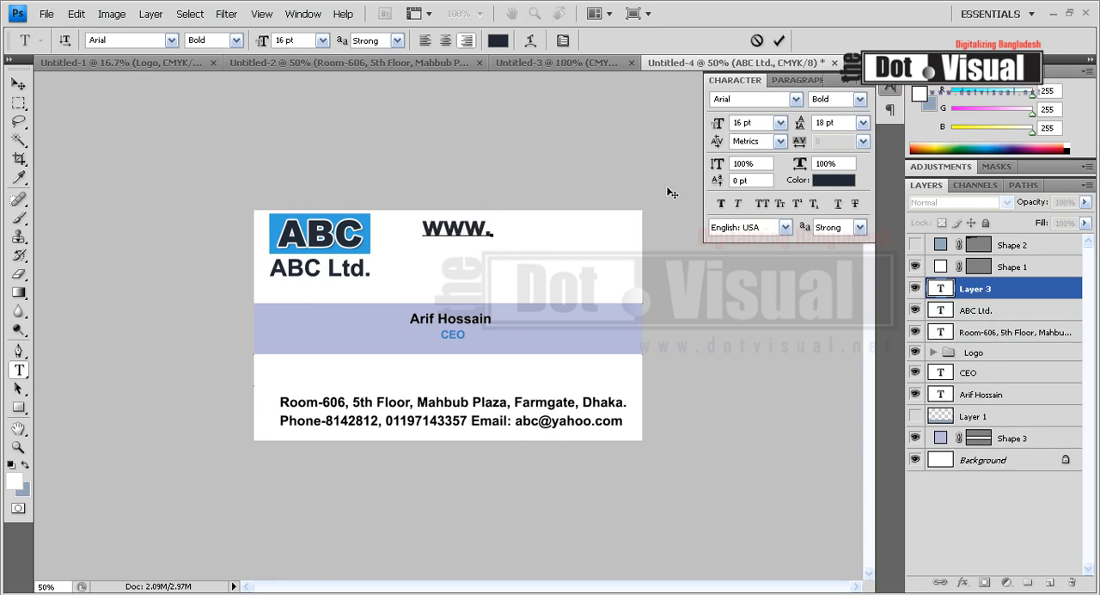
text(abc.com)
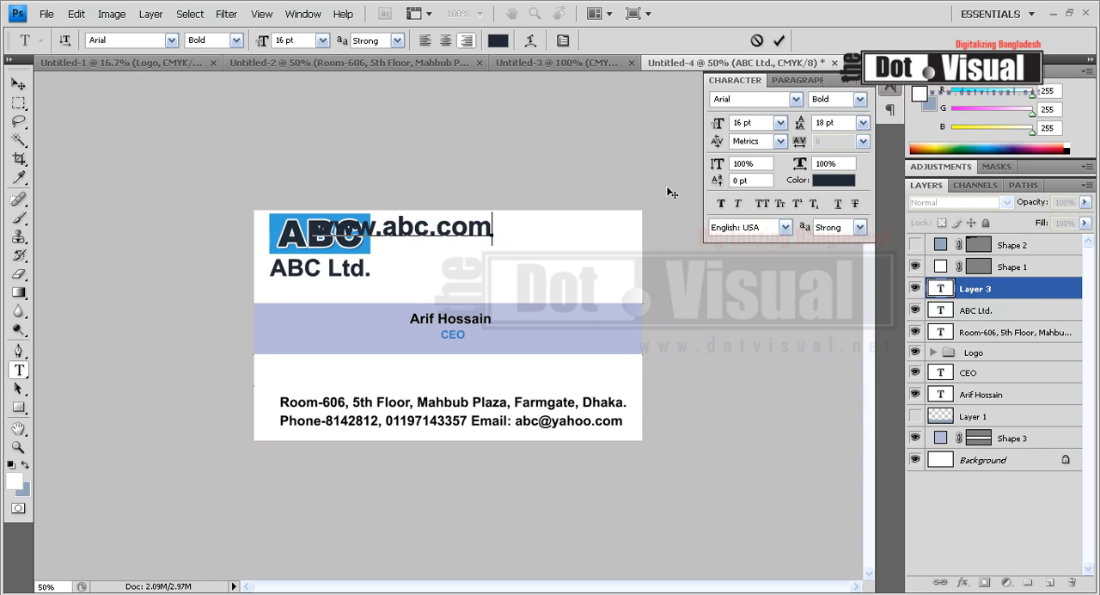
key(ctrl+Return)
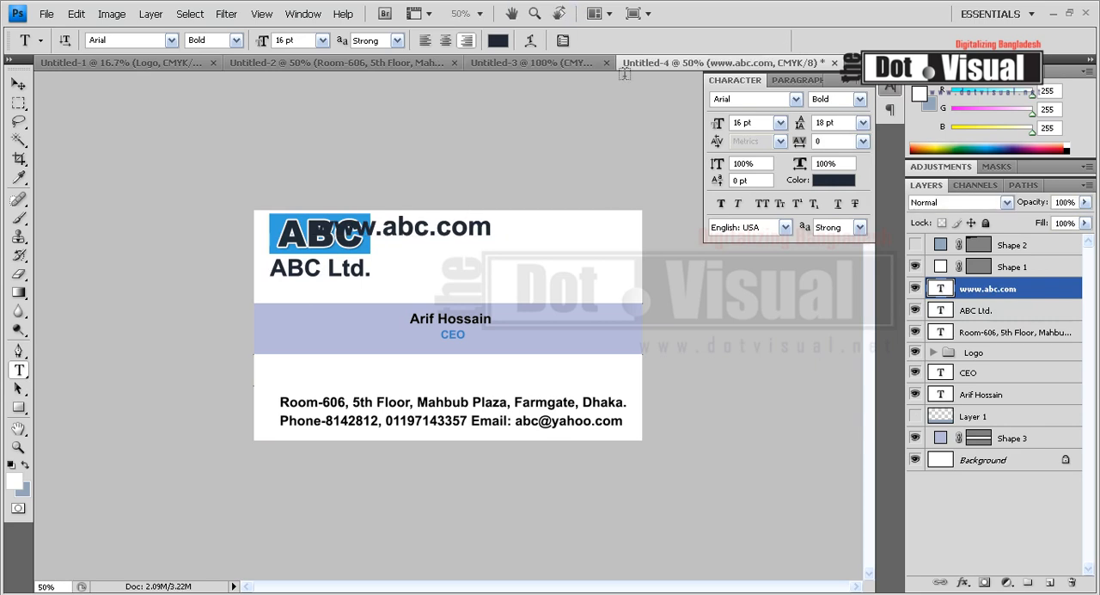
drag(266, 49, 246, 49)
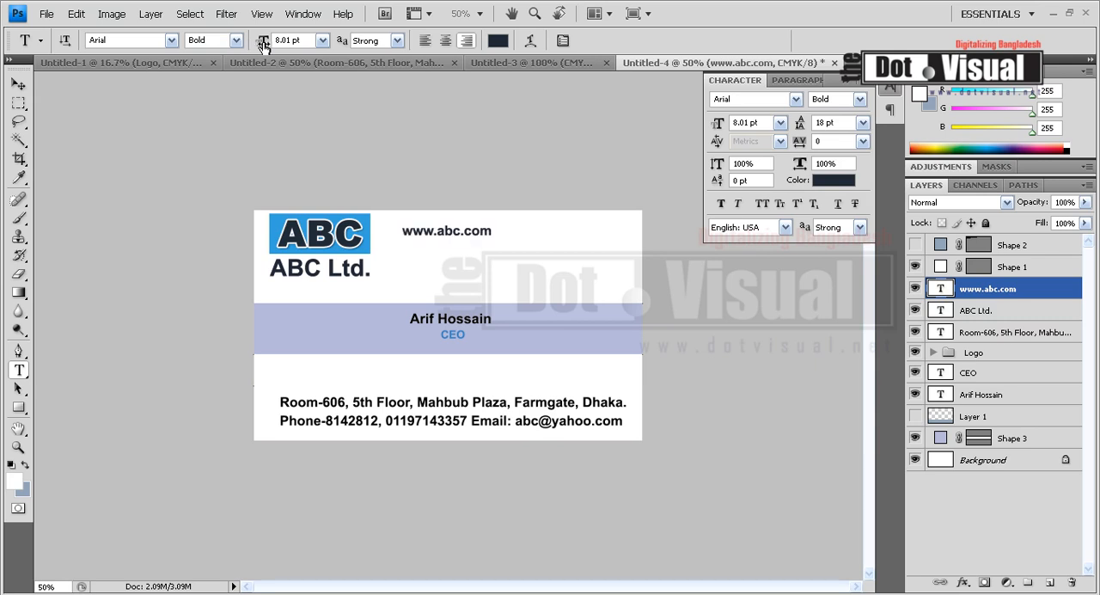
click(18, 83)
drag(476, 249, 573, 246)
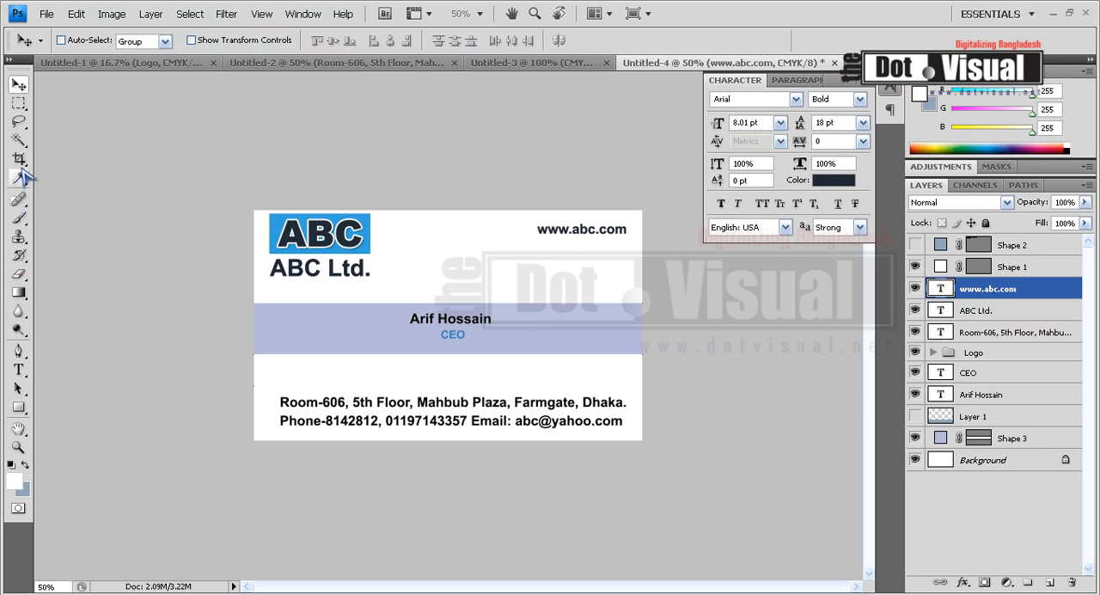
Select a thin rectangle around the web address reaching the card's right edge, and add a new layer directly above the Background
click(18, 102)
drag(531, 223, 657, 239)
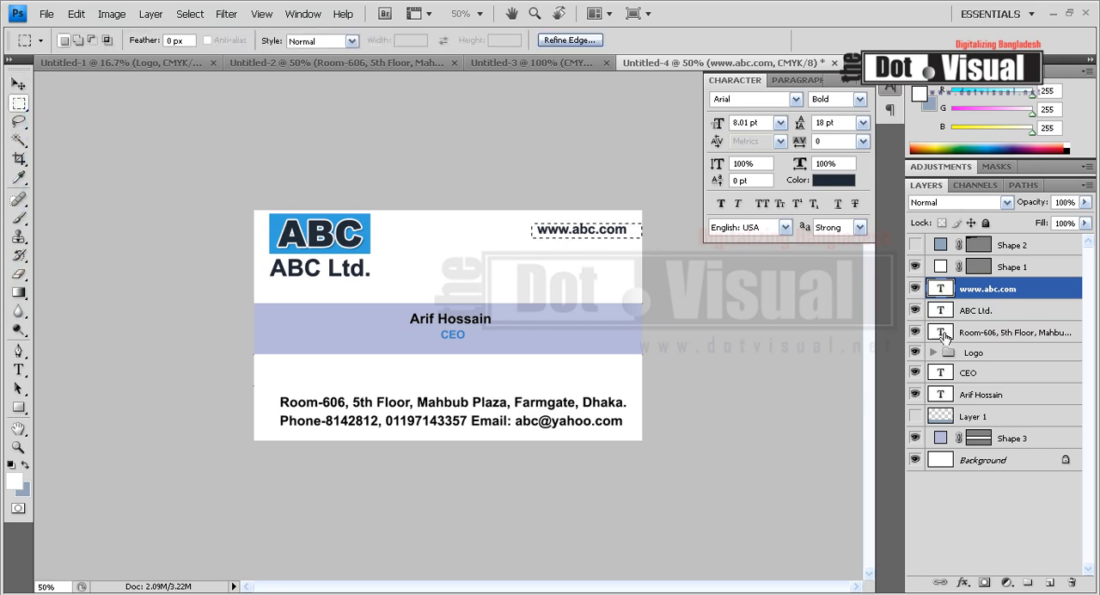
click(982, 460)
click(1048, 582)
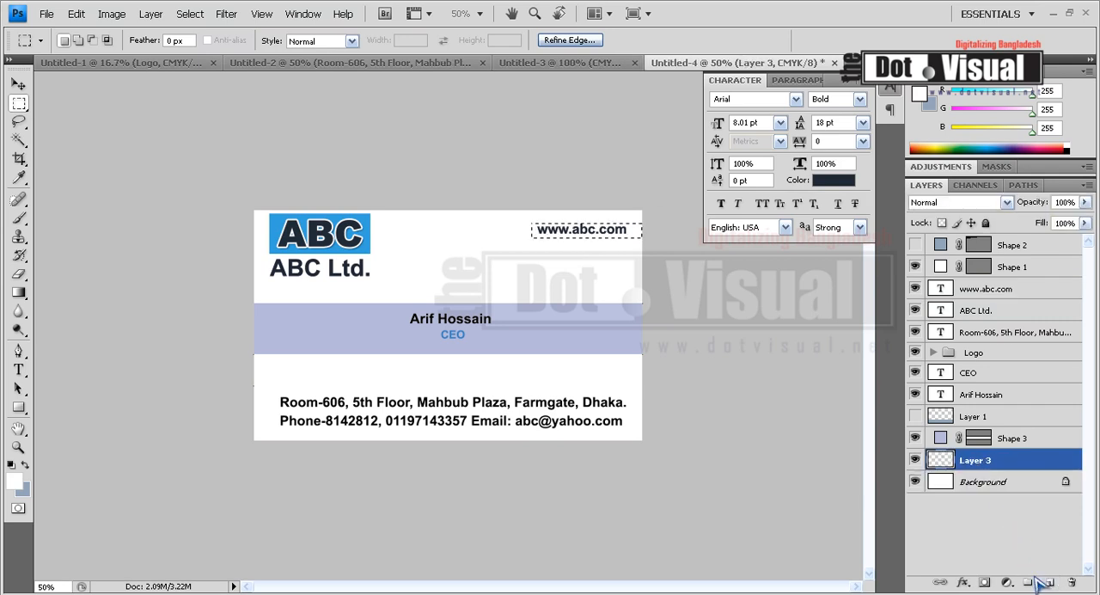
Set the background colour to orange-red e33f20, fill the rectangle behind the web address with it, and deselect
click(25, 487)
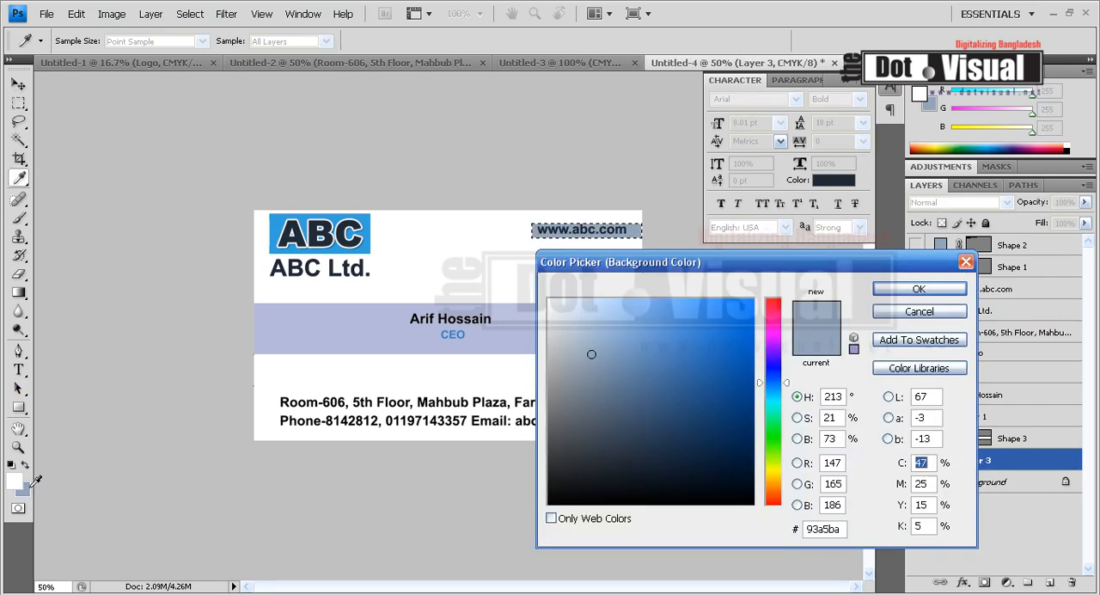
click(706, 344)
click(776, 317)
drag(776, 322, 784, 507)
drag(746, 308, 750, 304)
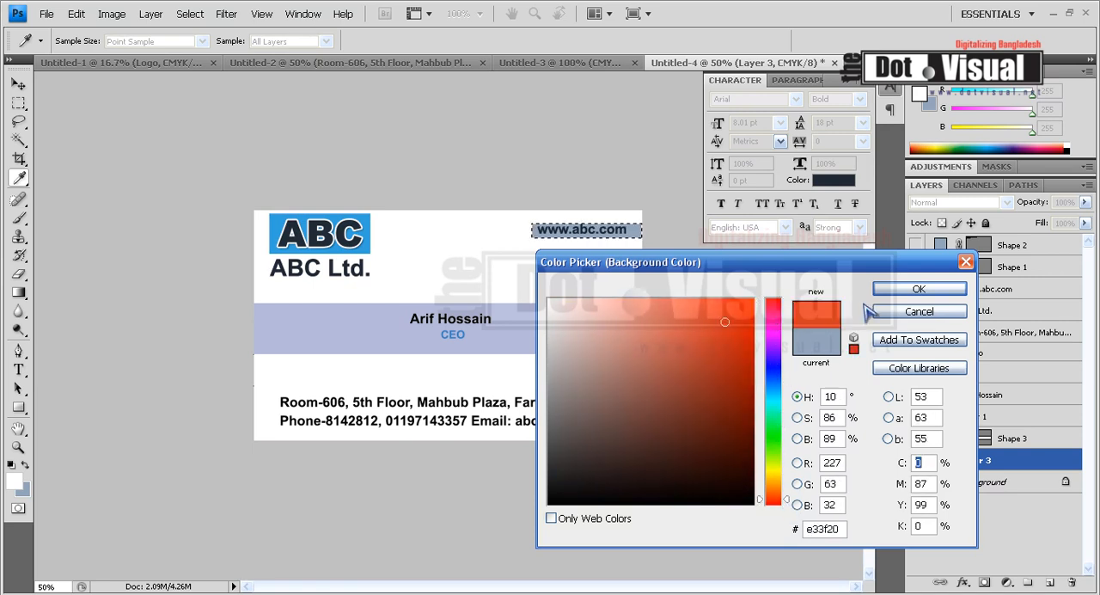
key(Return)
key(m)
key(ctrl+BackSpace)
key(ctrl+d)
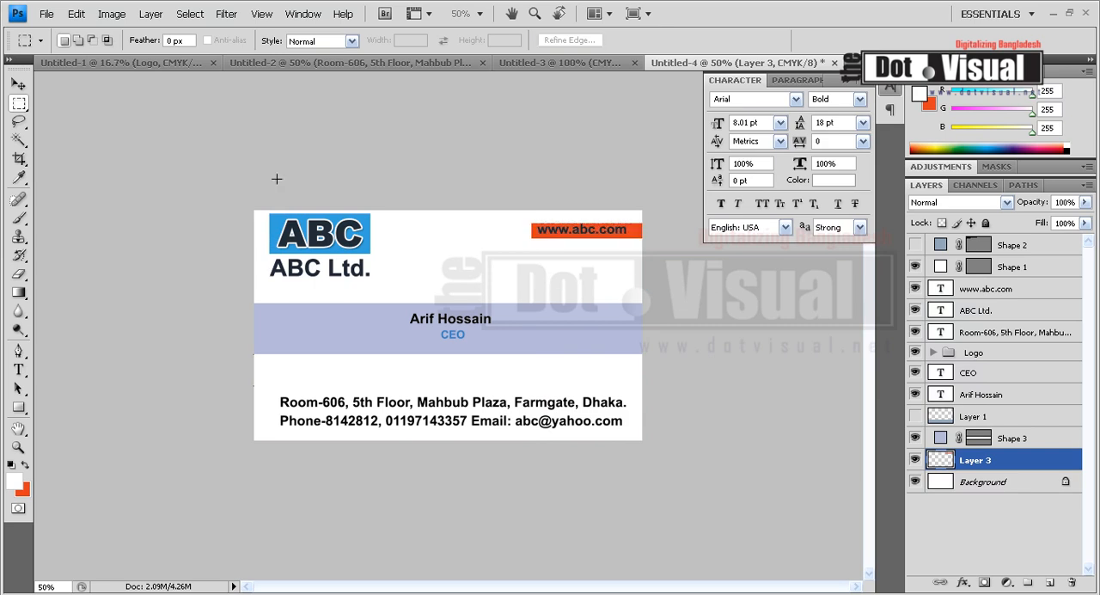
click(18, 83)
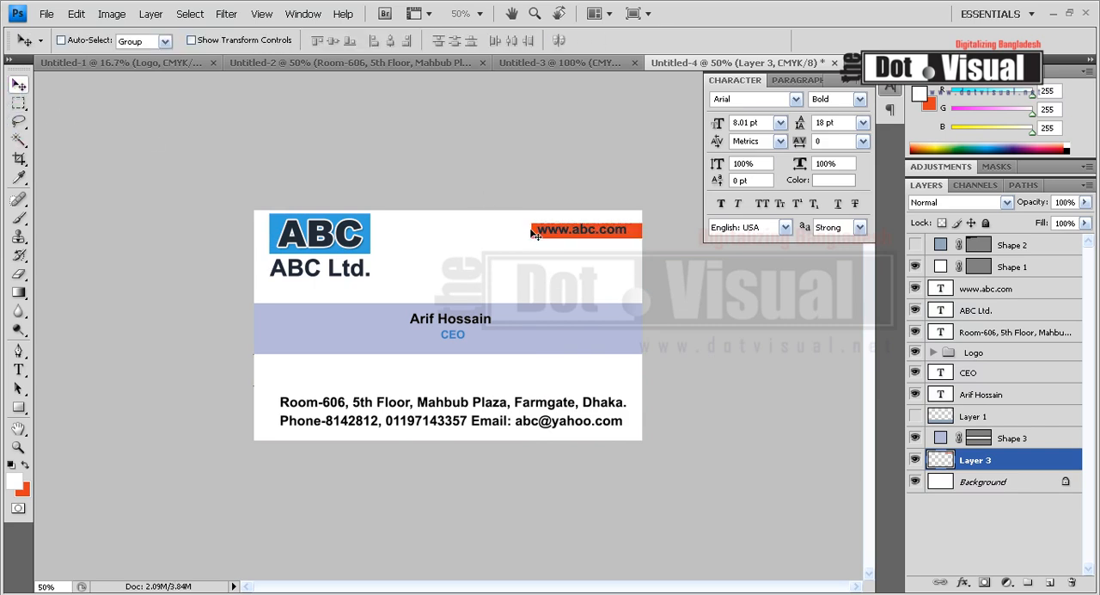
ctrl+click(592, 234)
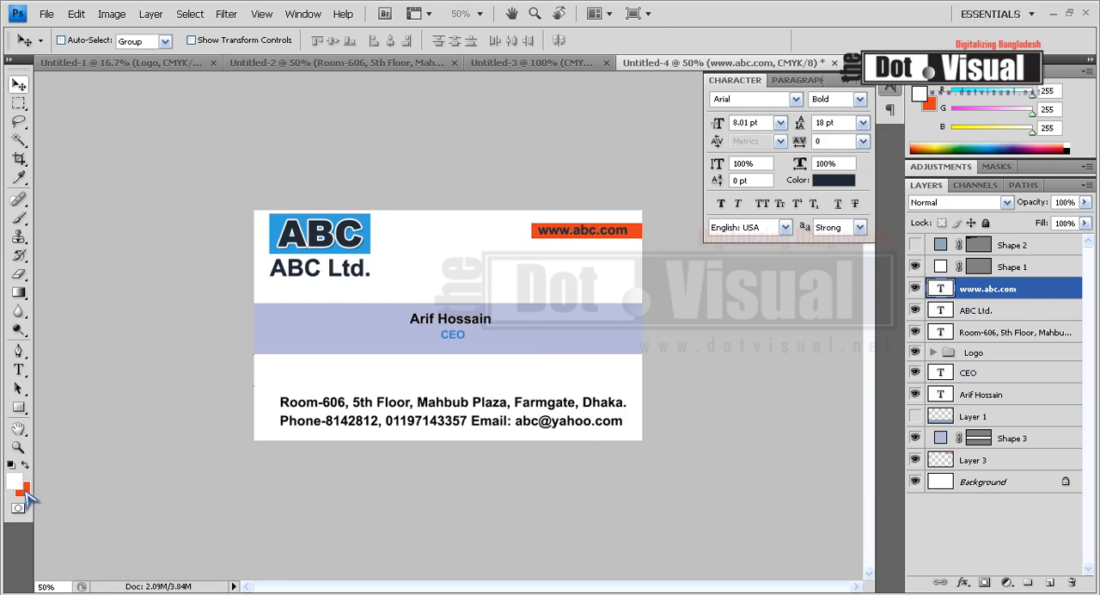
click(18, 370)
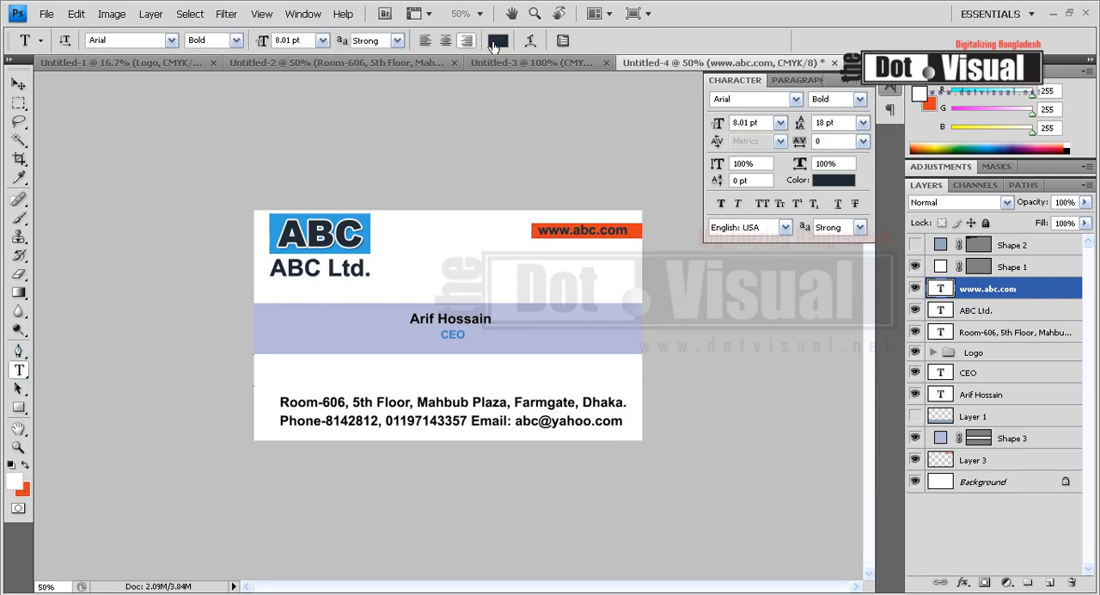
click(496, 43)
click(418, 258)
click(916, 290)
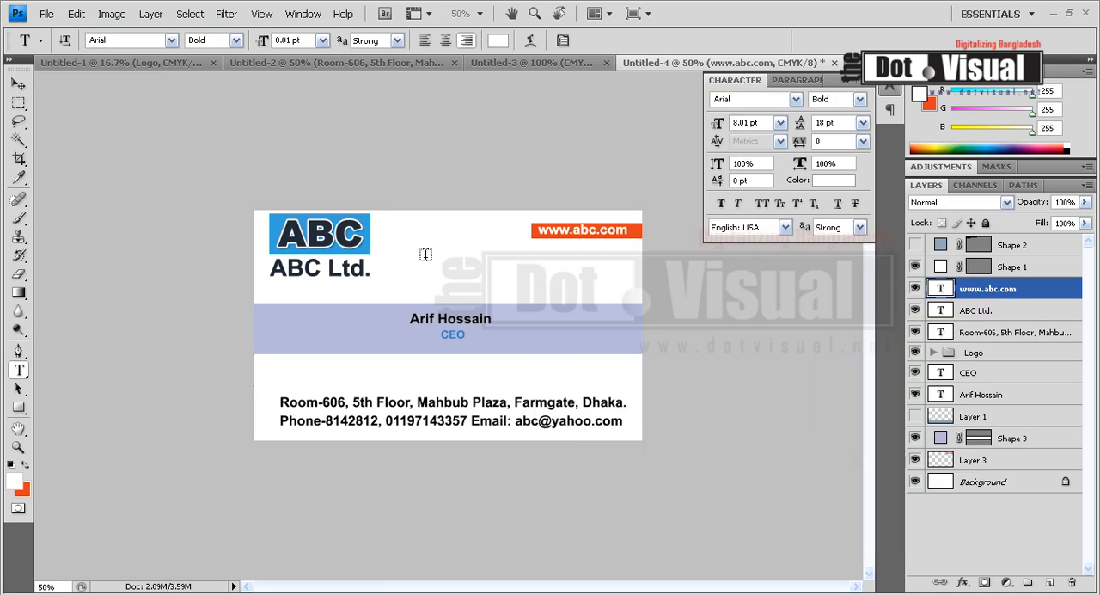
click(18, 83)
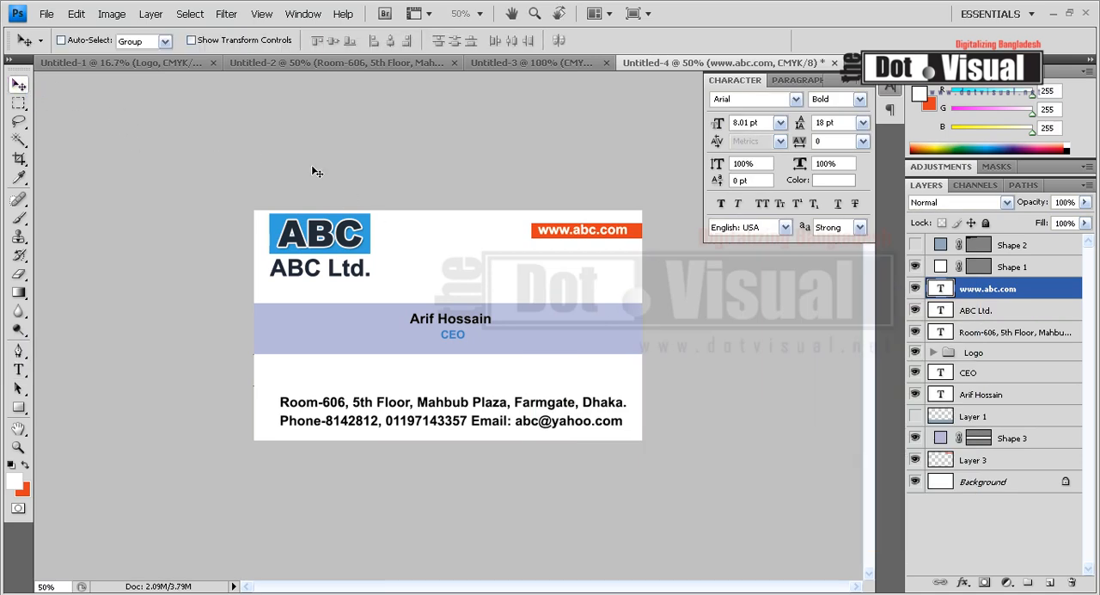
key(Down)
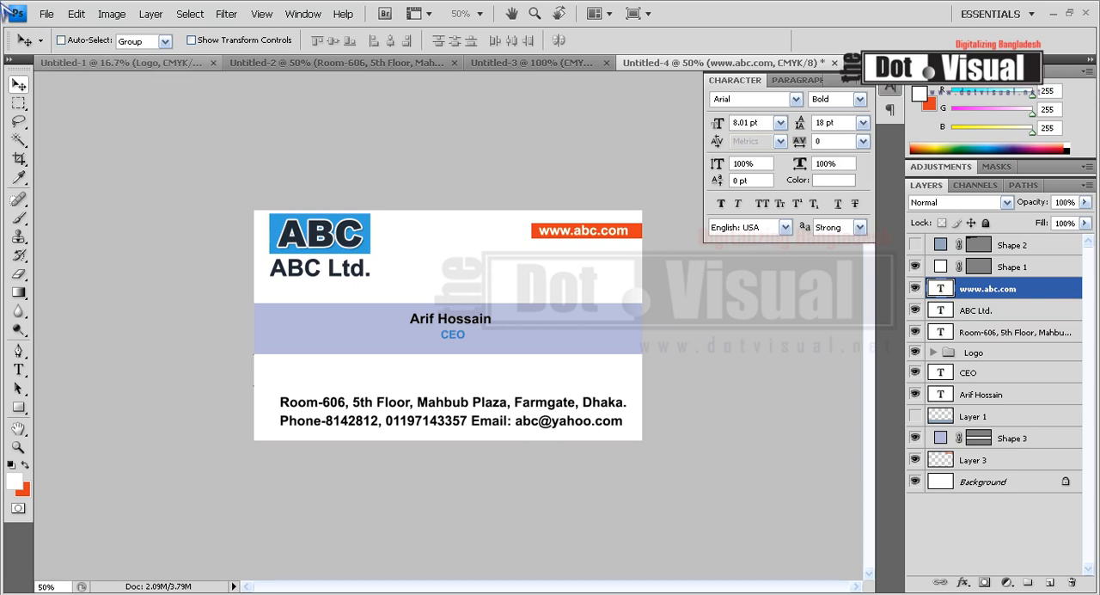
Nudge the ABC Ltd. text slightly down and to the right beneath the logo
ctrl+click(335, 277)
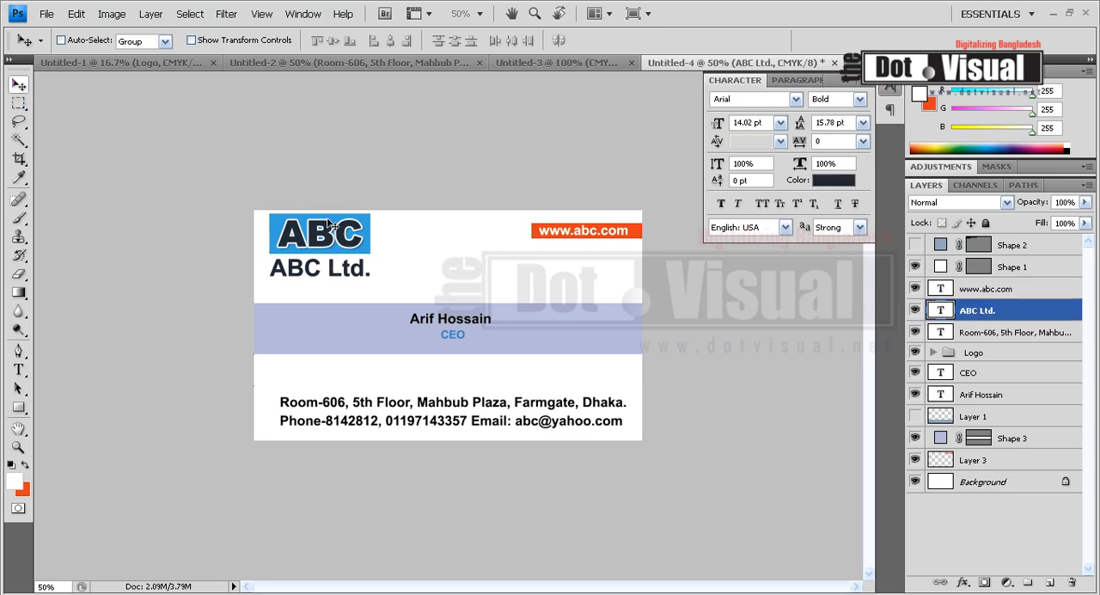
key(Down)
key(Down)
key(Down)
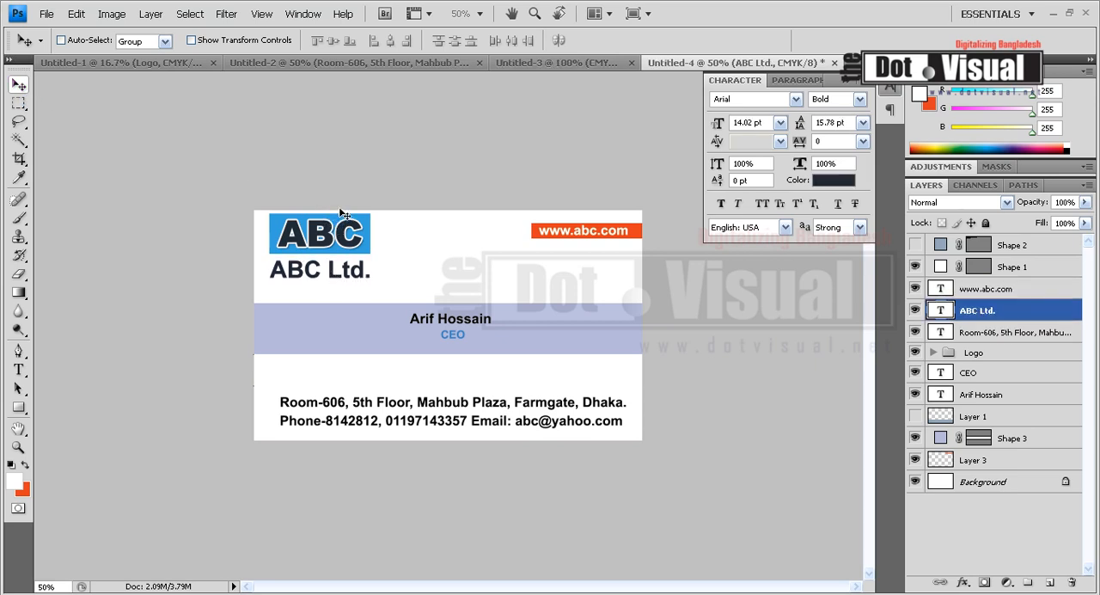
key(Right)
key(Down)
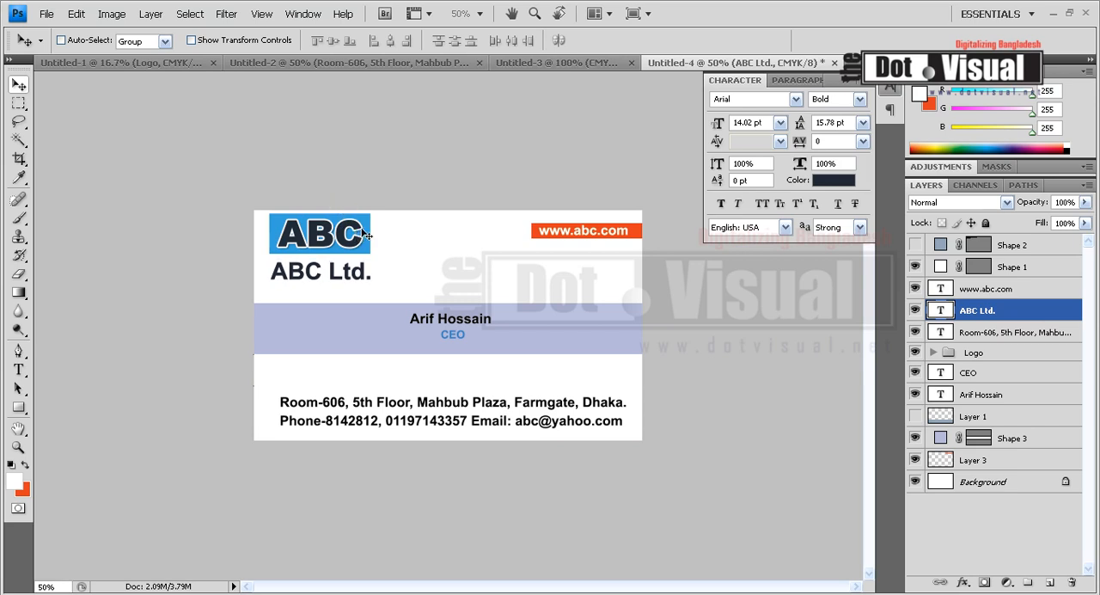
Nudge the ABC logo down, away from the card's top edge and closer to the ABC Ltd. text
ctrl+click(364, 241)
key(Down)
key(Down)
key(Down)
key(Down)
key(Down)
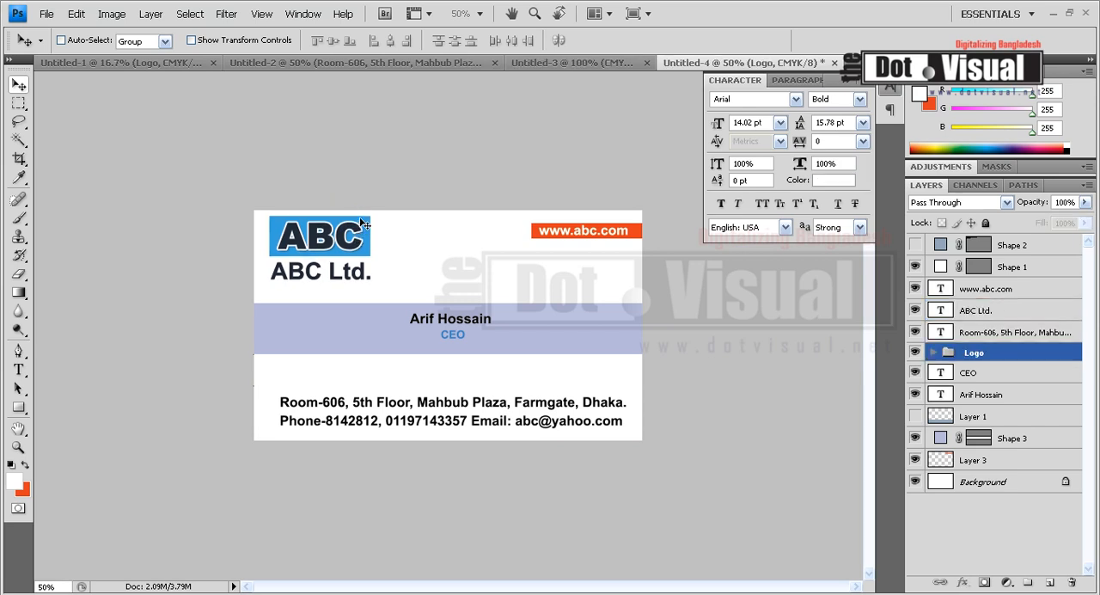
key(Down)
key(Down)
key(Down)
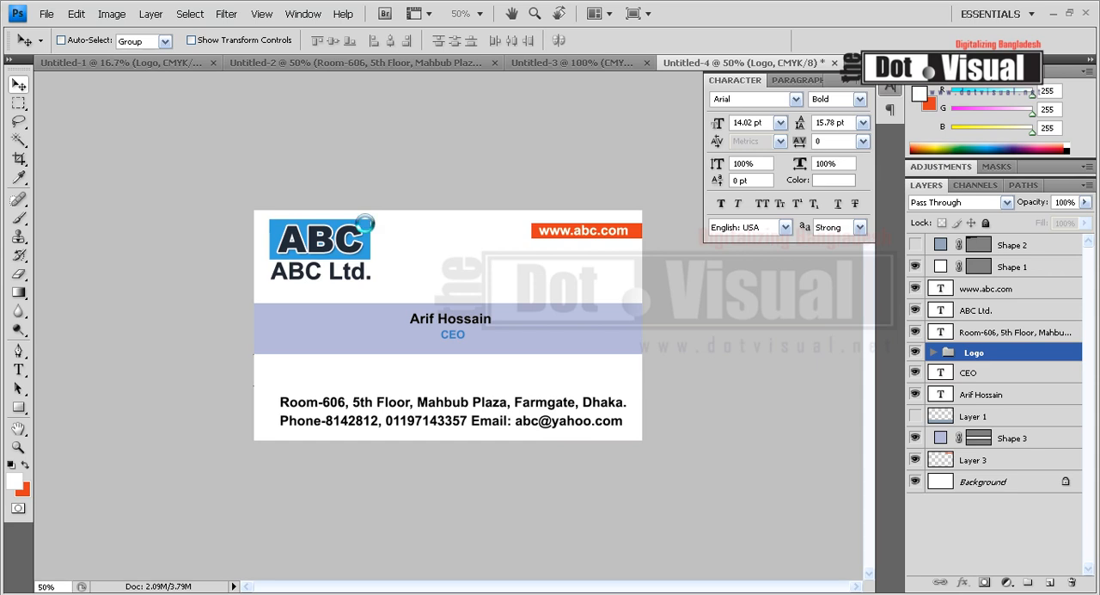
Nudge the ABC Ltd. text further down to restore the gap below the logo
ctrl+click(355, 280)
key(Down)
key(Down)
key(Down)
key(Right)
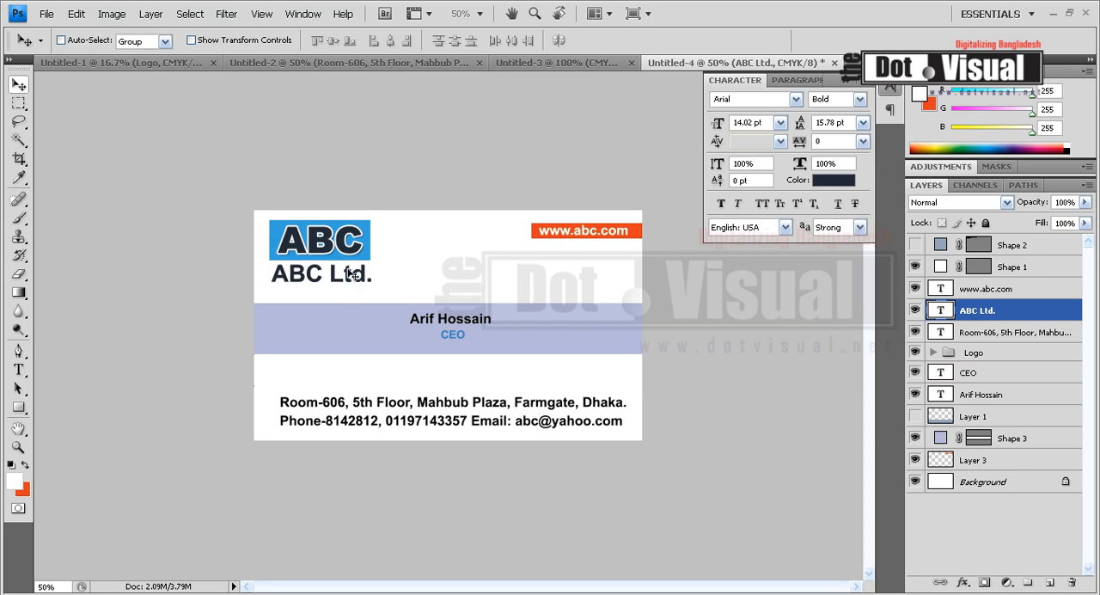
Nudge the ABC logo slightly right and down so its edges line up with the ABC Ltd. text
ctrl+click(352, 239)
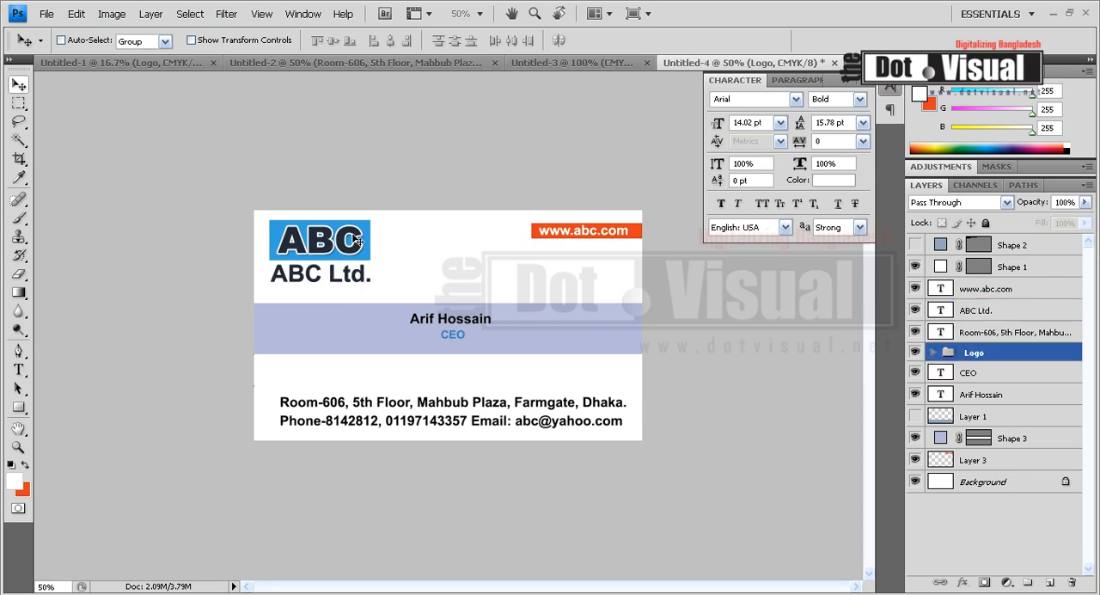
key(Down)
key(Down)
key(Right)
key(Up)
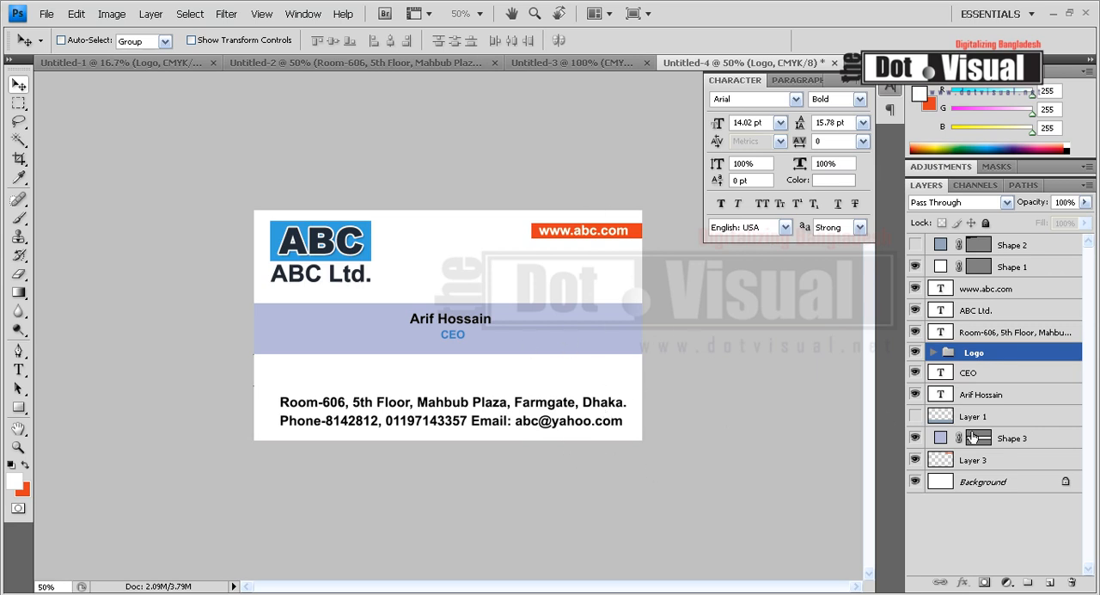
Add another new layer directly above the Background and sample the centre band's lavender as the background colour
click(1002, 481)
click(1051, 583)
click(23, 489)
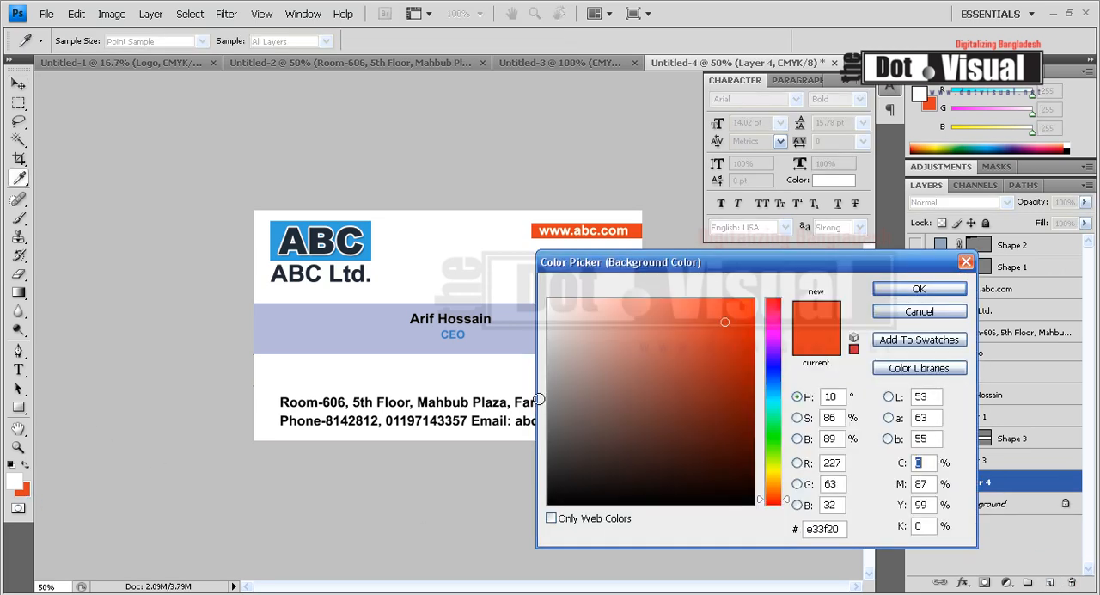
click(379, 331)
click(919, 289)
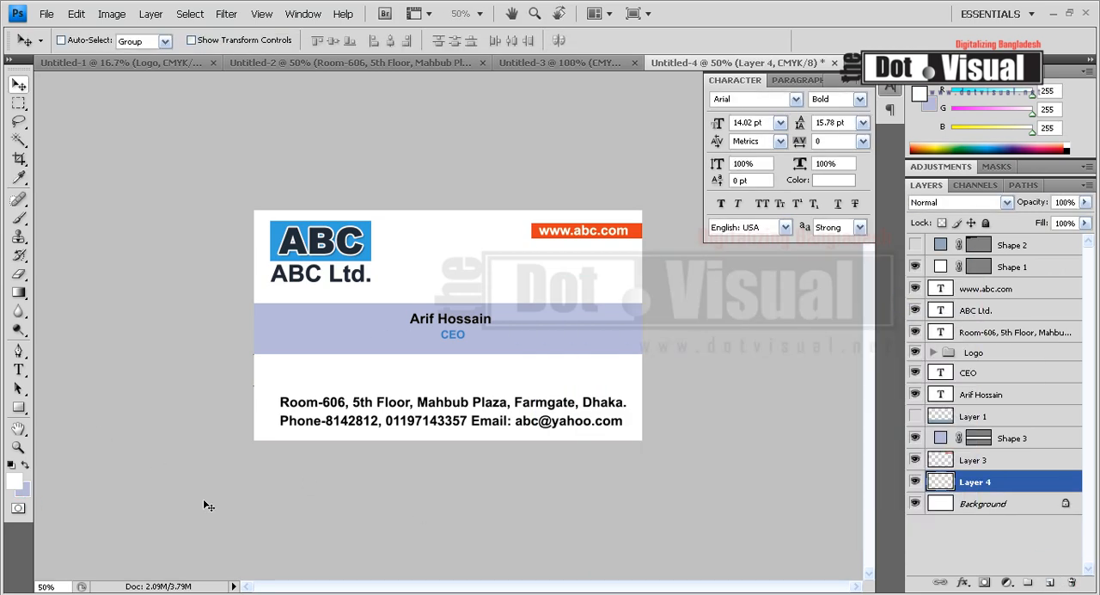
Draw a vertical white-to-lavender linear gradient across the lower part of the card behind the address lines
click(18, 292)
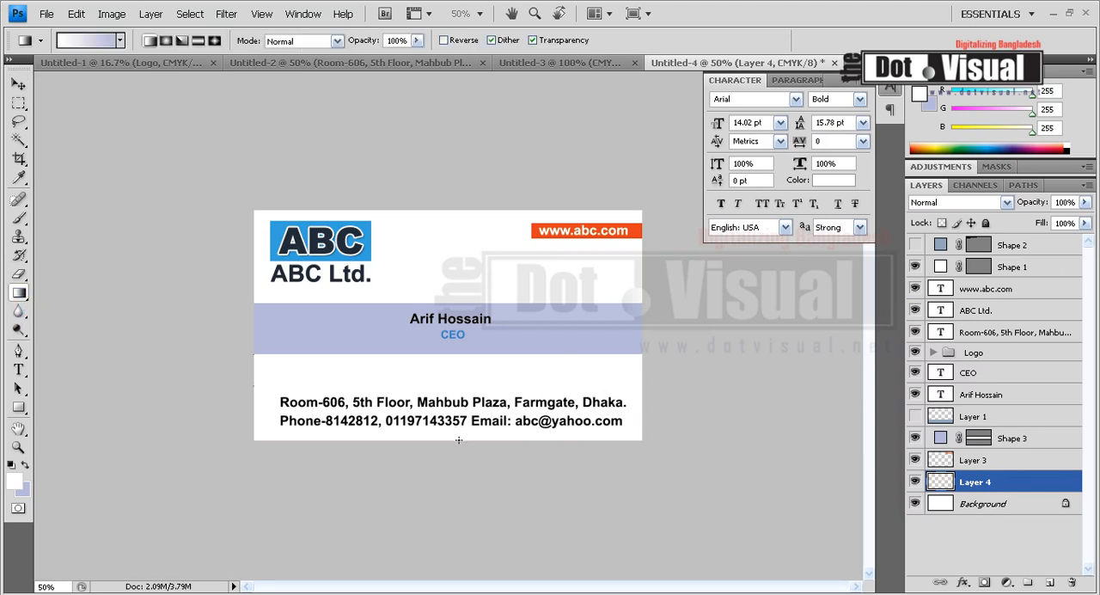
drag(459, 402, 462, 437)
drag(462, 395, 455, 440)
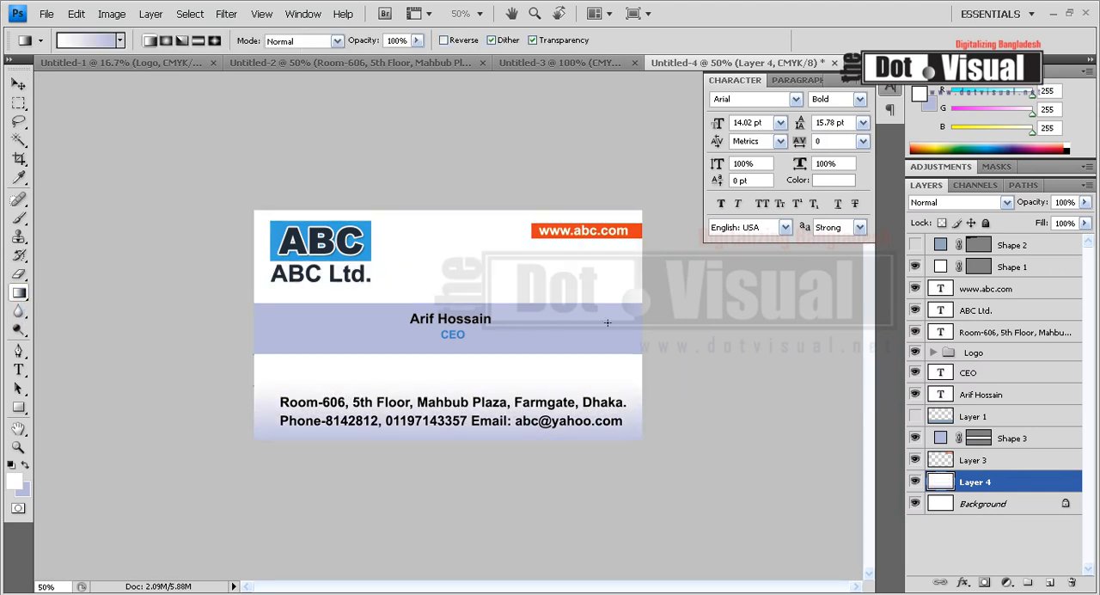
drag(463, 375, 462, 481)
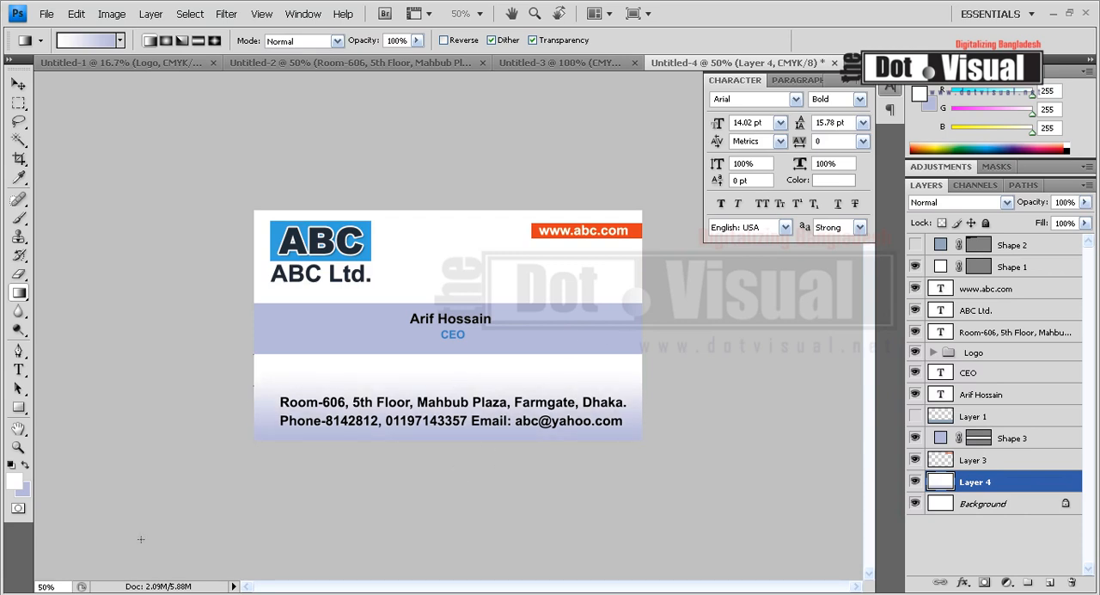
Set the background colour to light green and draw a vertical white-to-green gradient across the lower part of the card
click(22, 490)
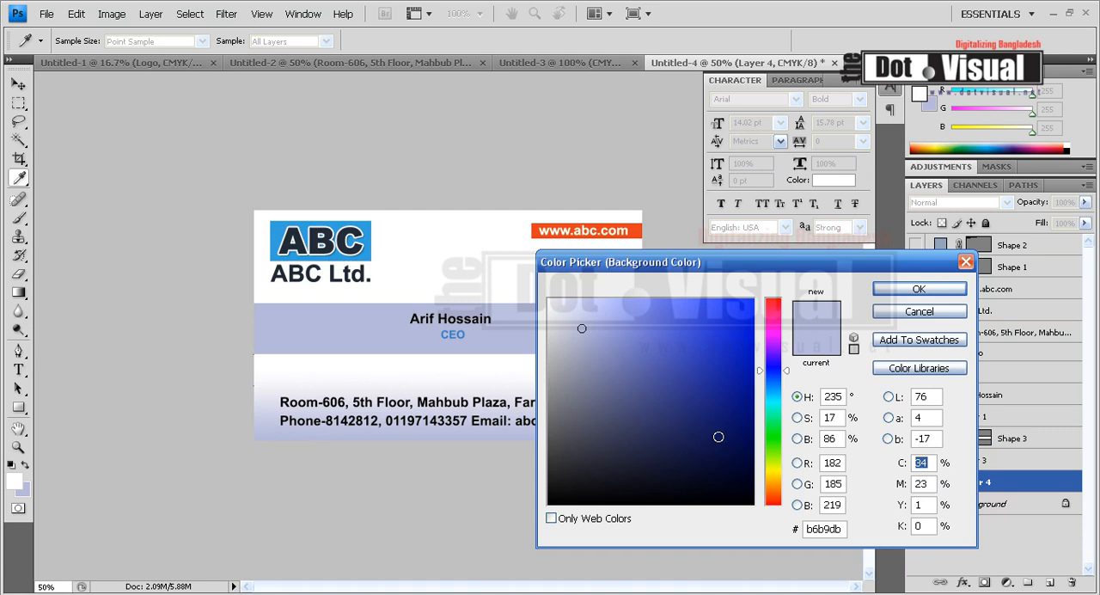
drag(773, 477, 778, 456)
drag(651, 301, 628, 316)
click(919, 289)
drag(514, 386, 496, 475)
drag(496, 388, 493, 481)
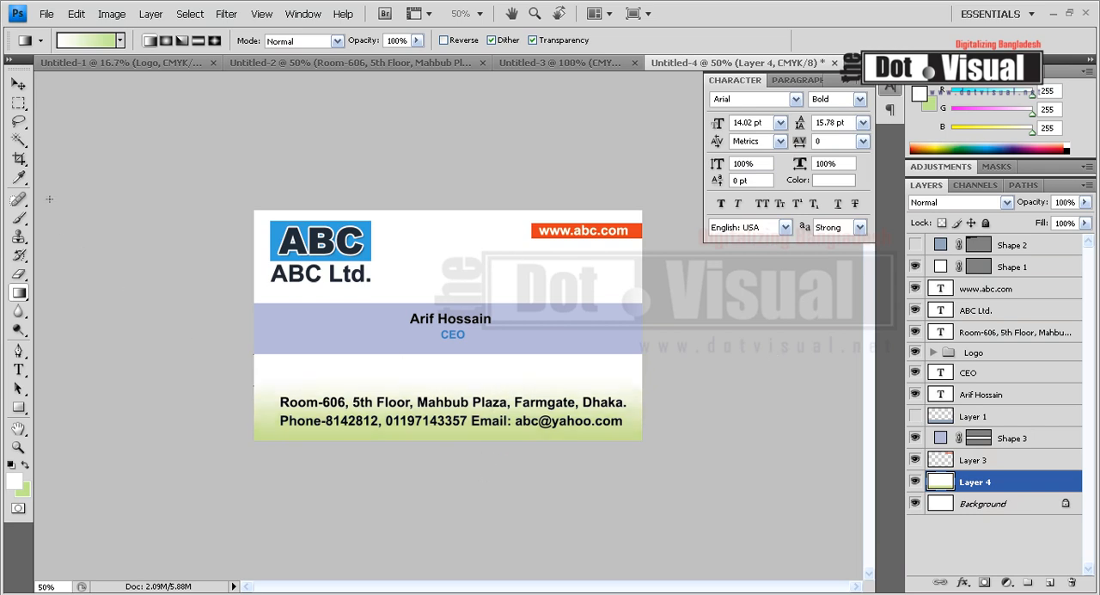
Reduce the lavender centre band's height slightly by raising its lower edge
click(19, 84)
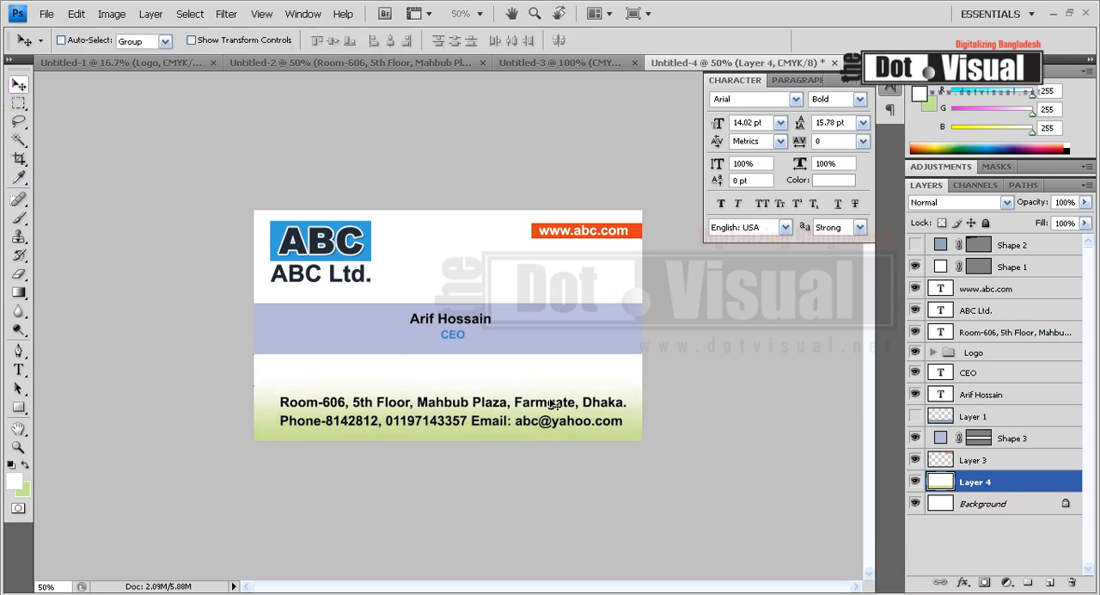
ctrl+click(554, 352)
key(ctrl+t)
drag(449, 355, 449, 347)
key(Return)
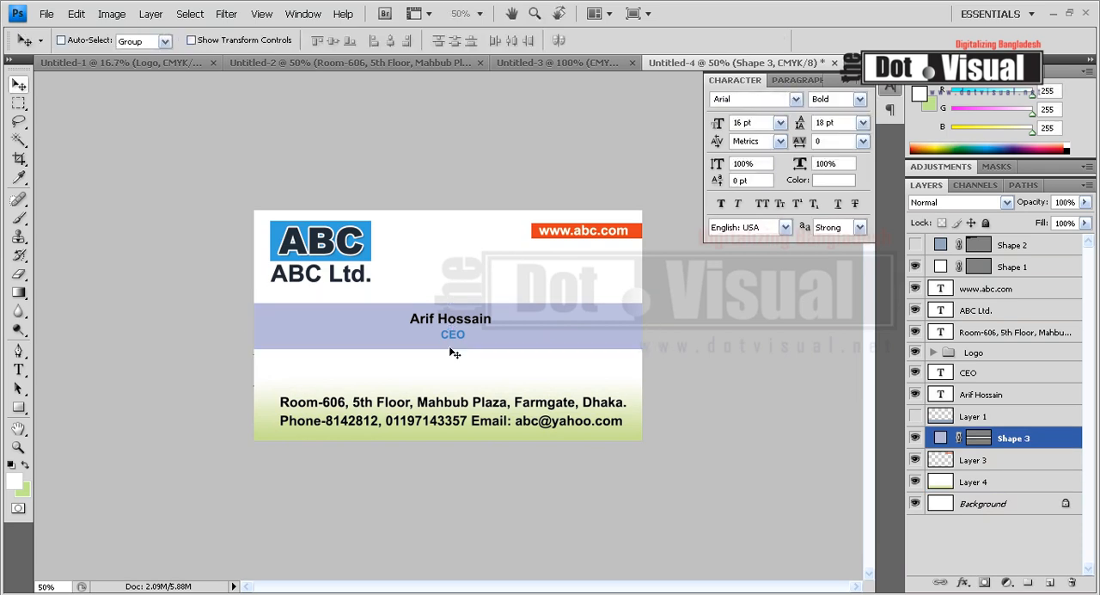
Change the colour of the CEO job title text to a darker blue
ctrl+click(465, 340)
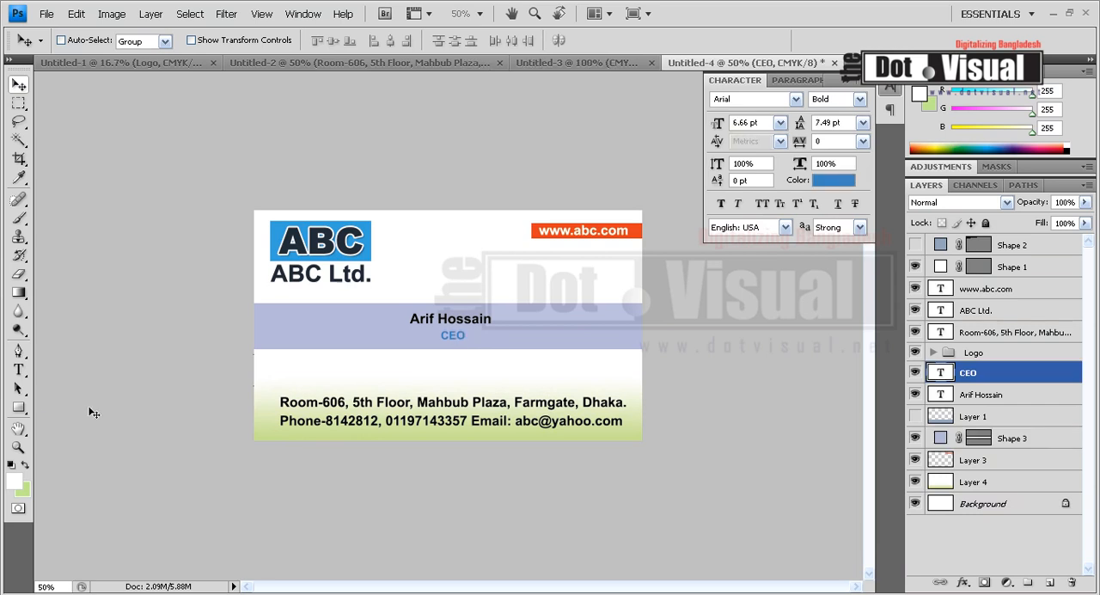
click(18, 370)
click(501, 41)
click(705, 364)
click(706, 386)
click(904, 290)
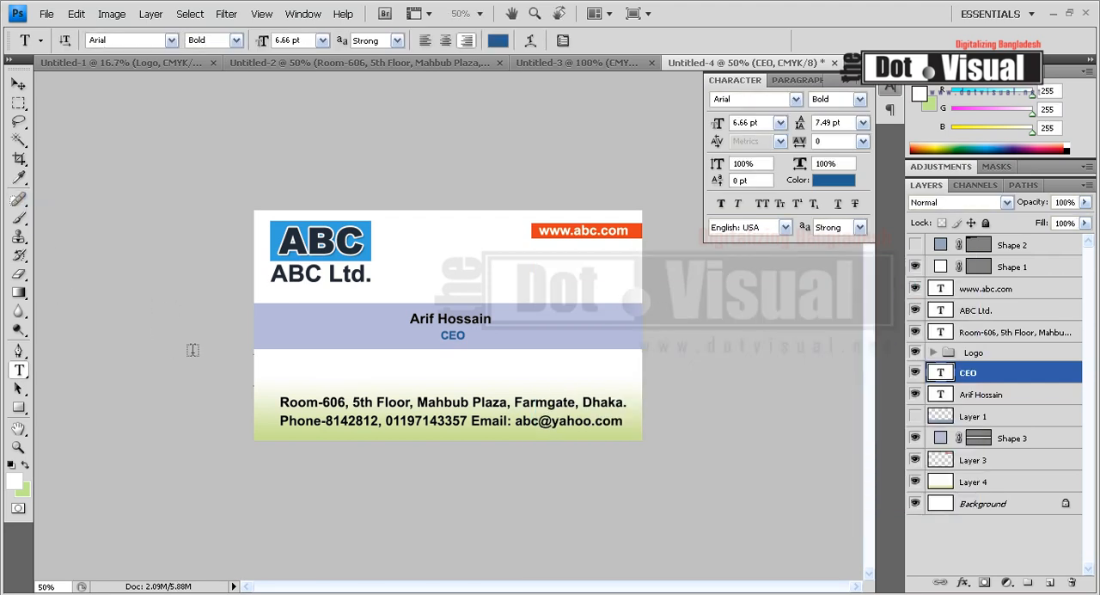
Add a full-width row of blue dots in 16 pt Arial Bold and move it onto the lavender band's lower edge
click(255, 360)
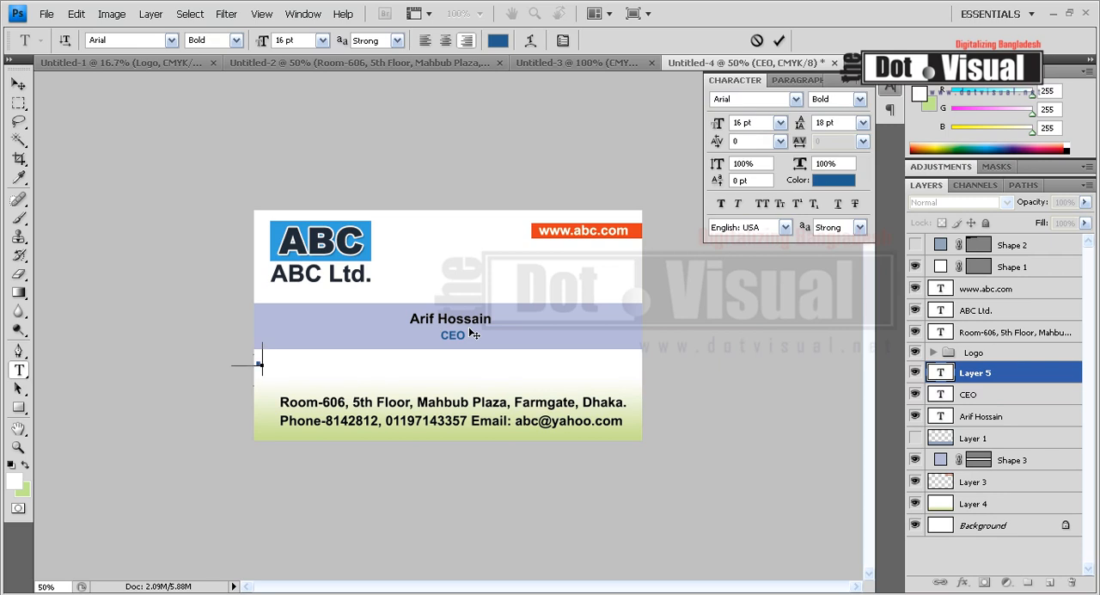
text(...............................................)
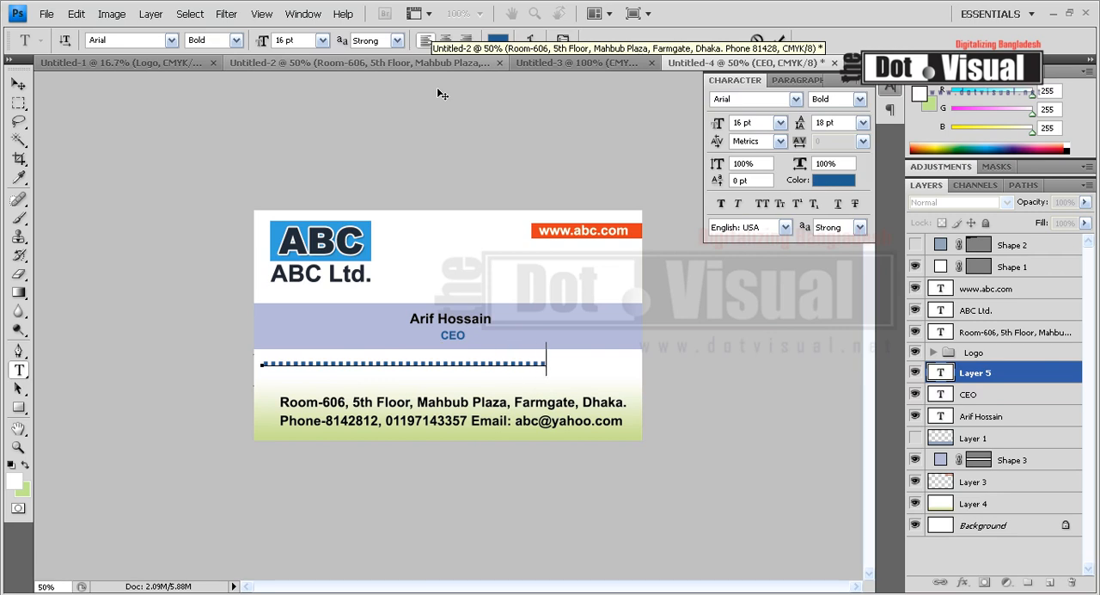
text(...................)
key(ctrl+Return)
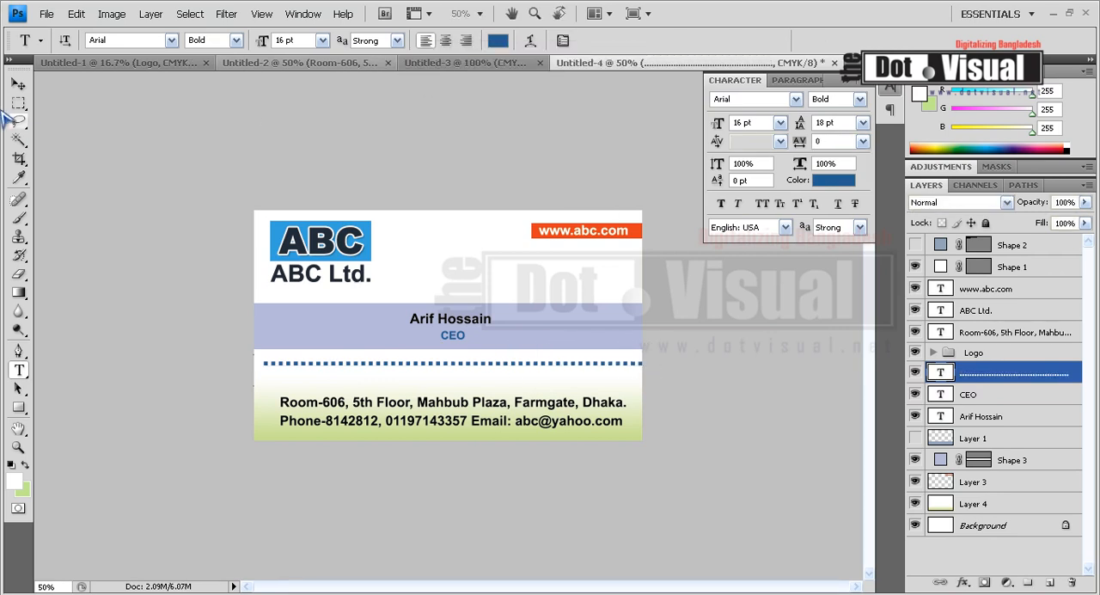
click(18, 84)
drag(278, 379, 294, 364)
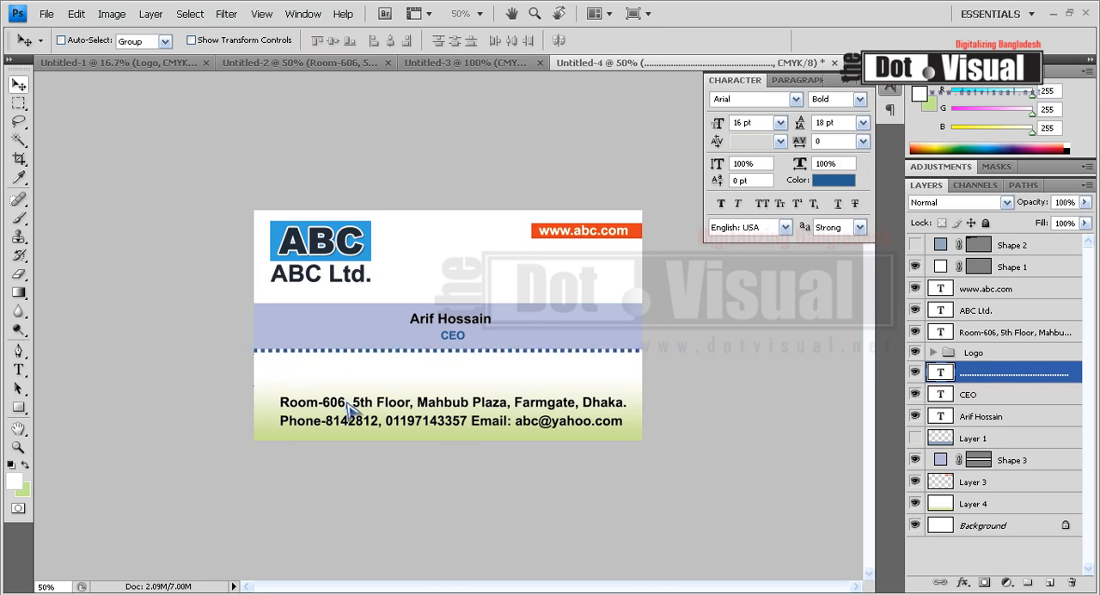
Try the dotted line at 40% opacity and restore it to 100%
click(1085, 202)
drag(1081, 220, 1040, 221)
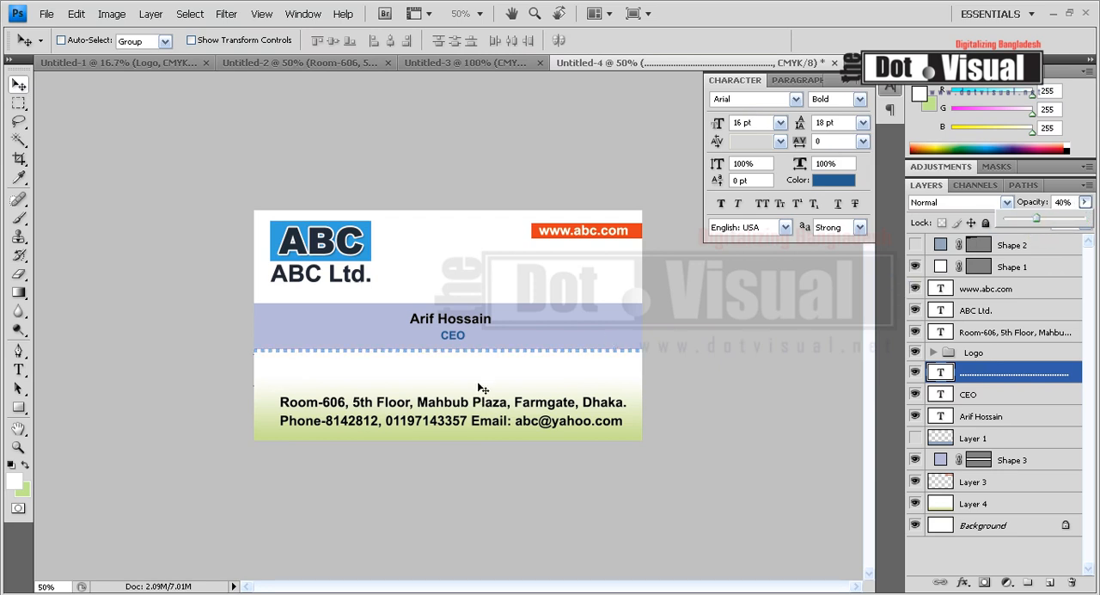
drag(1036, 219, 1097, 222)
Reduce the dotted line's opacity to 43% and align it precisely along the lavender band's lower edge
click(18, 84)
key(shift+Up)
key(Down)
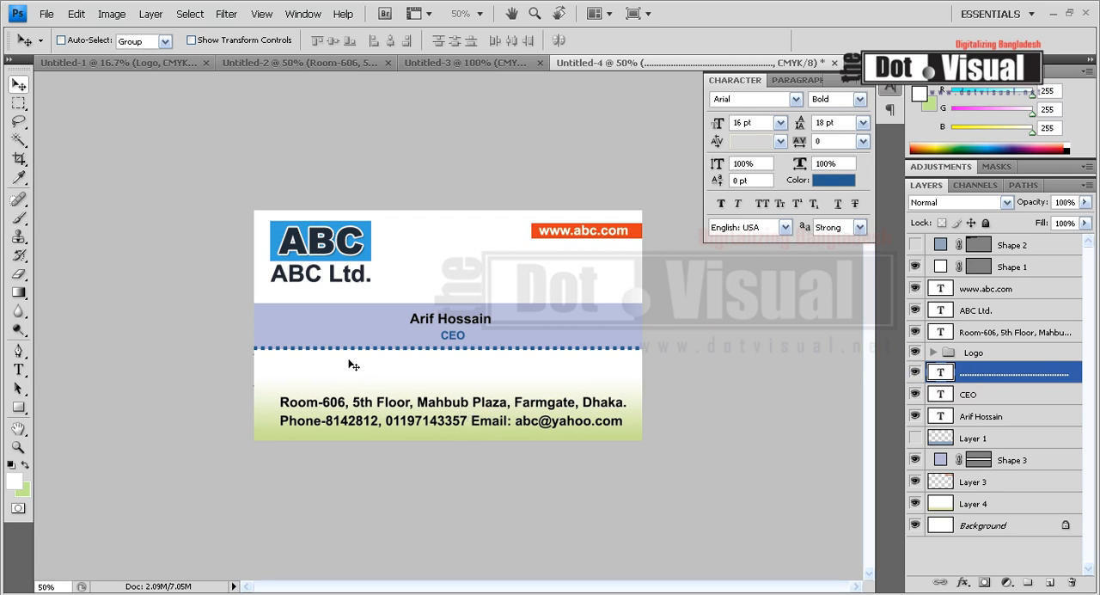
drag(1085, 202, 1038, 225)
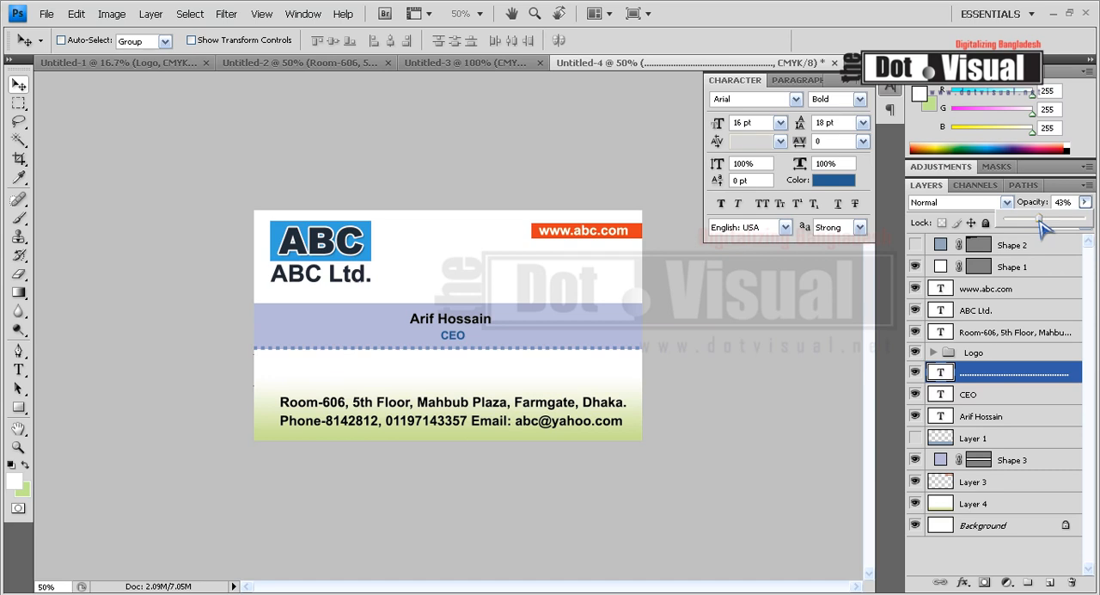
click(517, 351)
drag(518, 351, 516, 352)
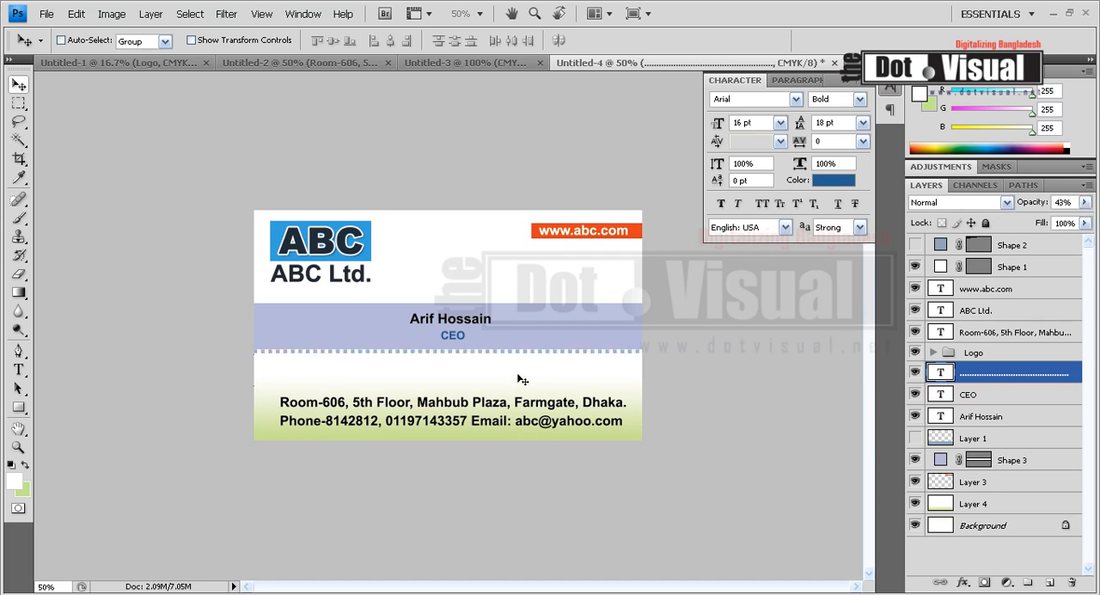
Duplicate the dotted line and place the copy along the lavender band's upper edge
key(ctrl+j)
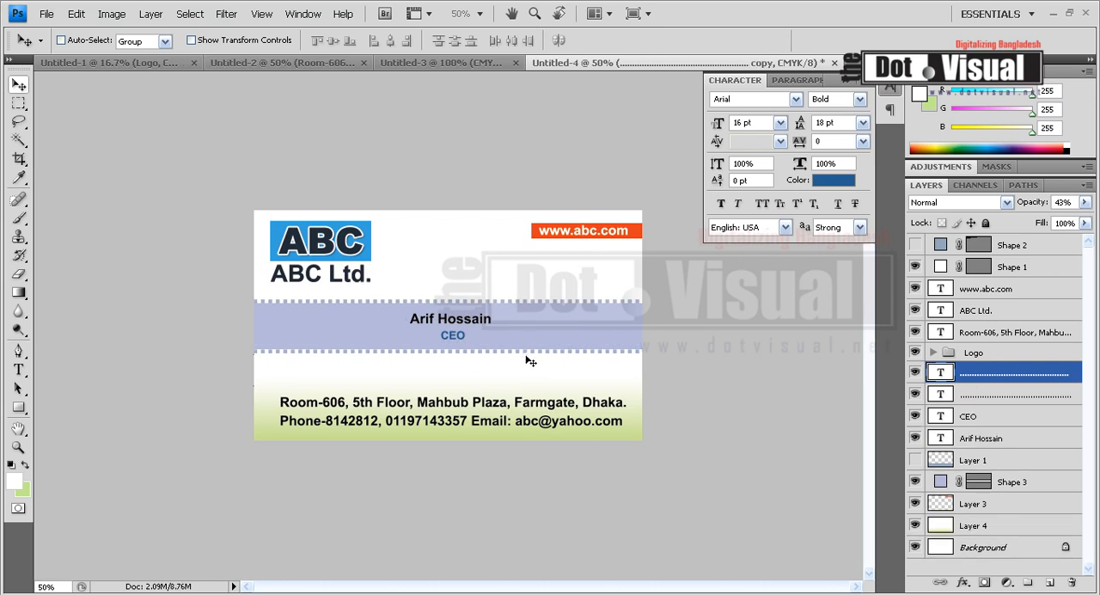
ctrl+click(599, 359)
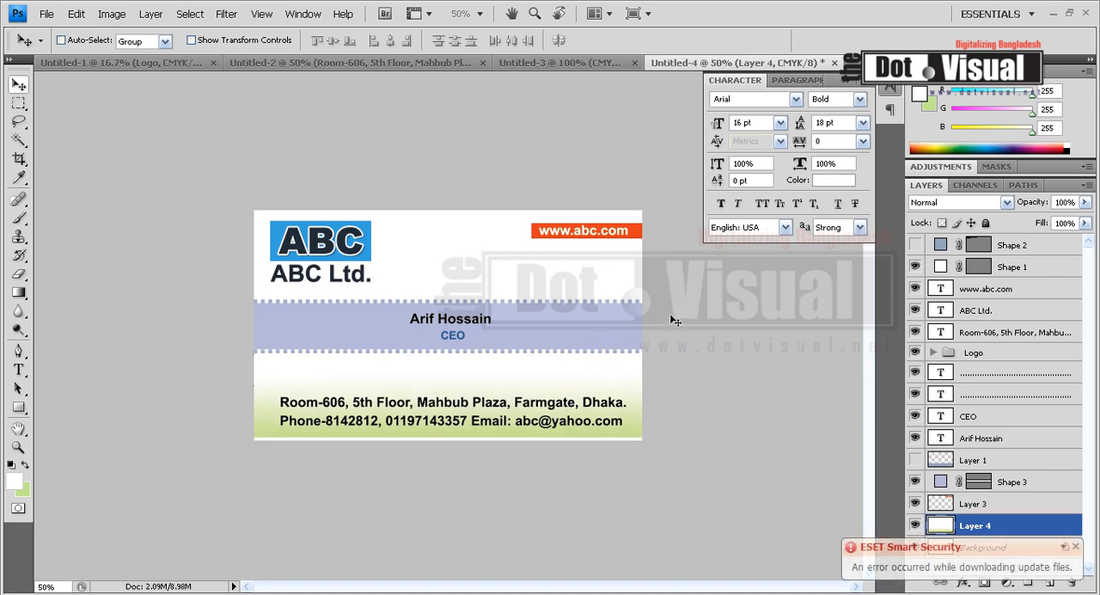
Load the orange web address bar's outline as a selection and add a new layer above Layer 3
click(19, 103)
click(19, 85)
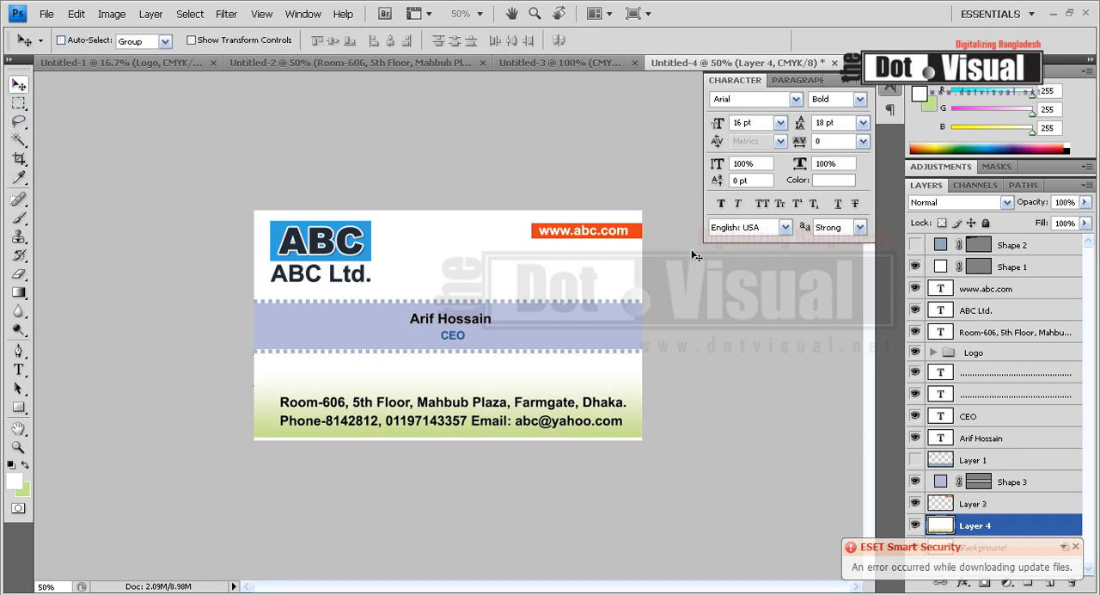
ctrl+click(639, 234)
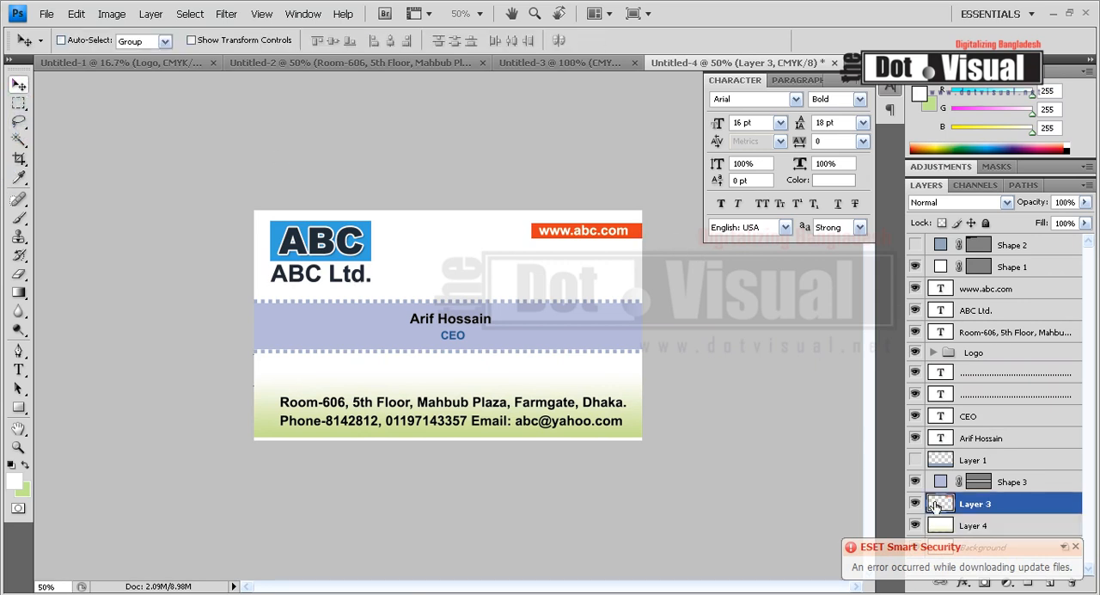
click(19, 103)
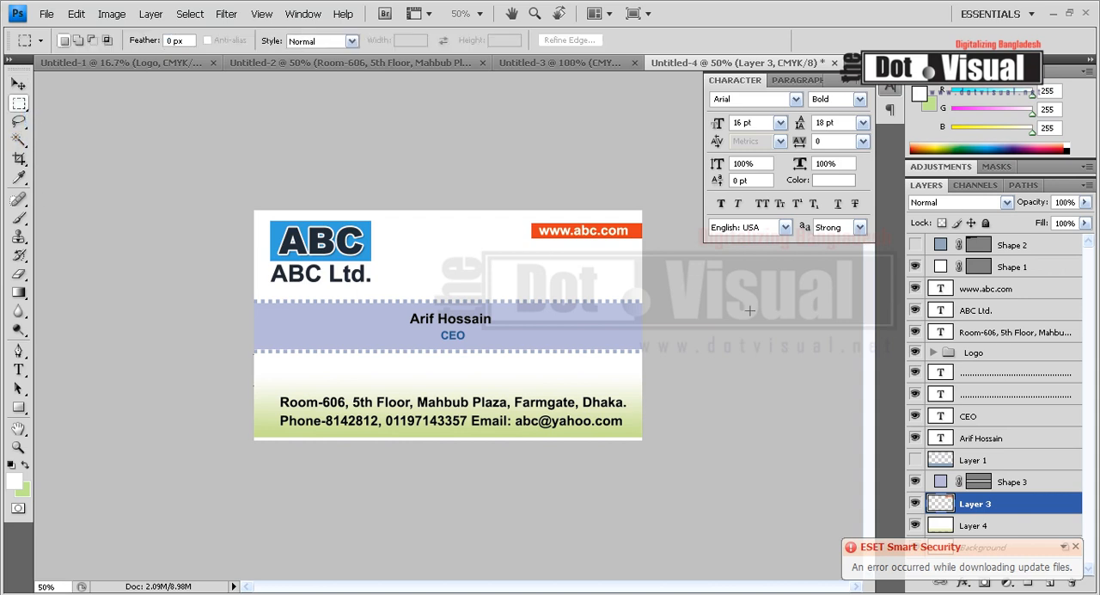
ctrl+click(941, 511)
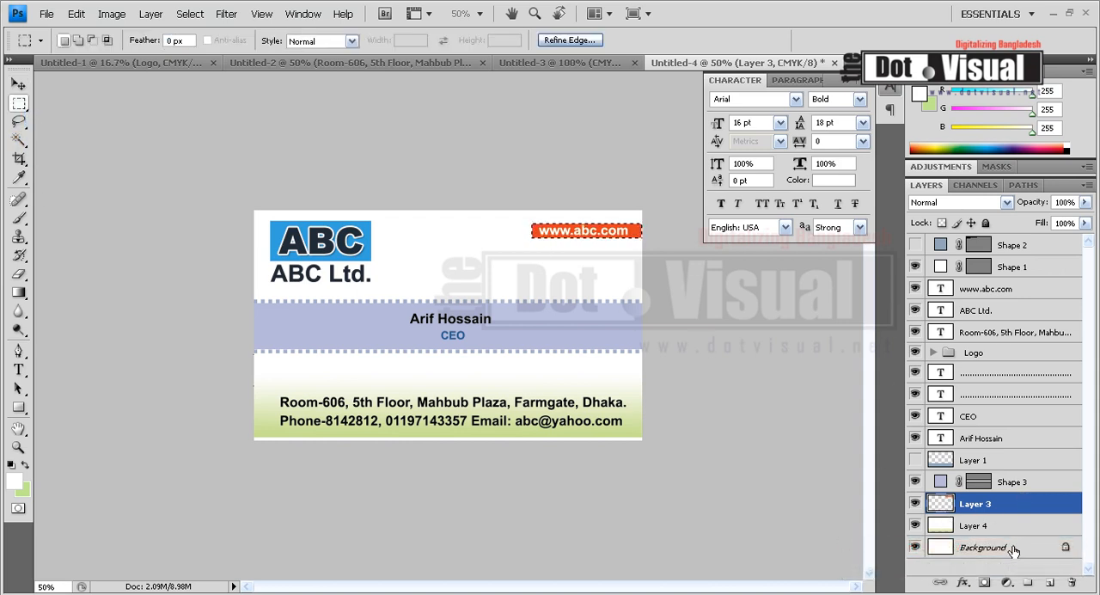
click(1048, 584)
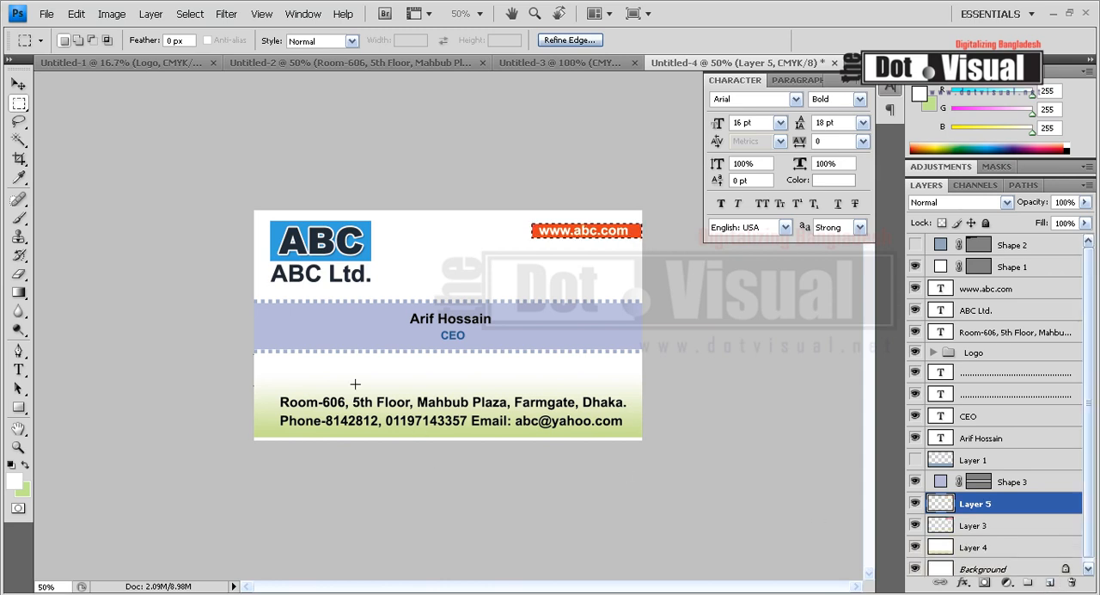
Set the background colour to a very dark brown, #3d1006, derived from the bar's orange hue
click(24, 489)
click(637, 225)
mouse_move(721, 327)
mouse_down()
mouse_move(742, 384)
mouse_move(745, 435)
mouse_move(729, 420)
mouse_move(742, 467)
mouse_move(735, 487)
mouse_move(748, 427)
mouse_move(719, 446)
mouse_move(754, 462)
mouse_move(756, 396)
mouse_up()
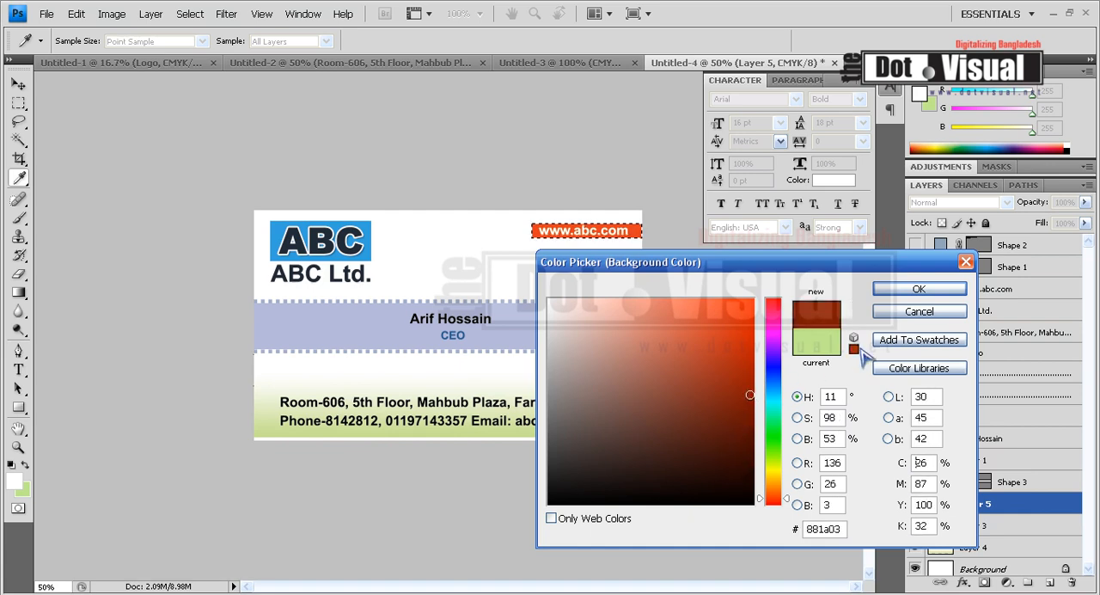
click(918, 289)
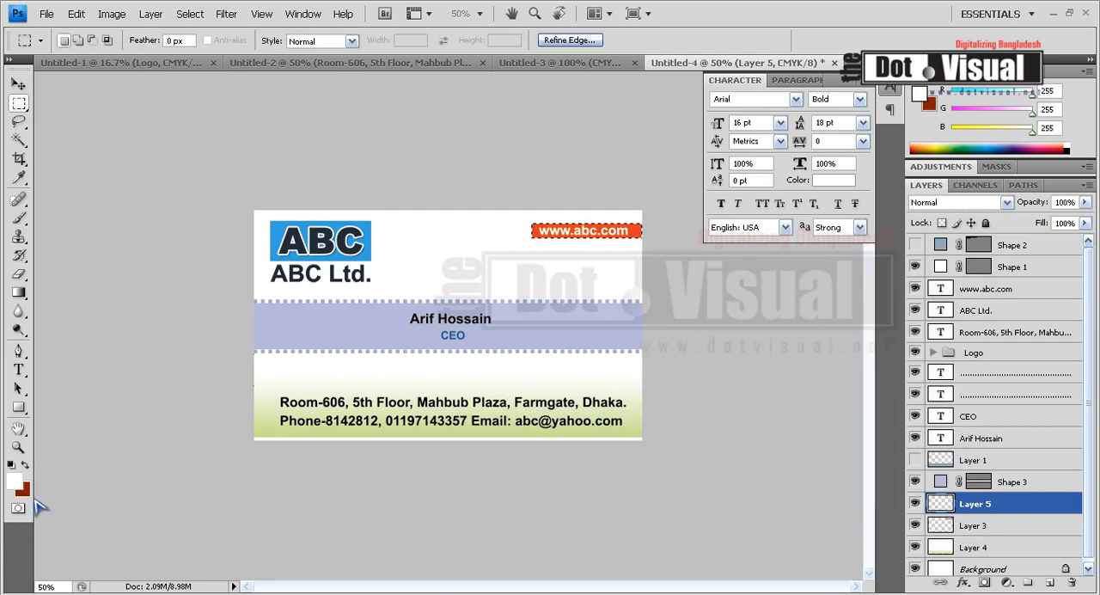
click(23, 488)
drag(711, 436, 734, 455)
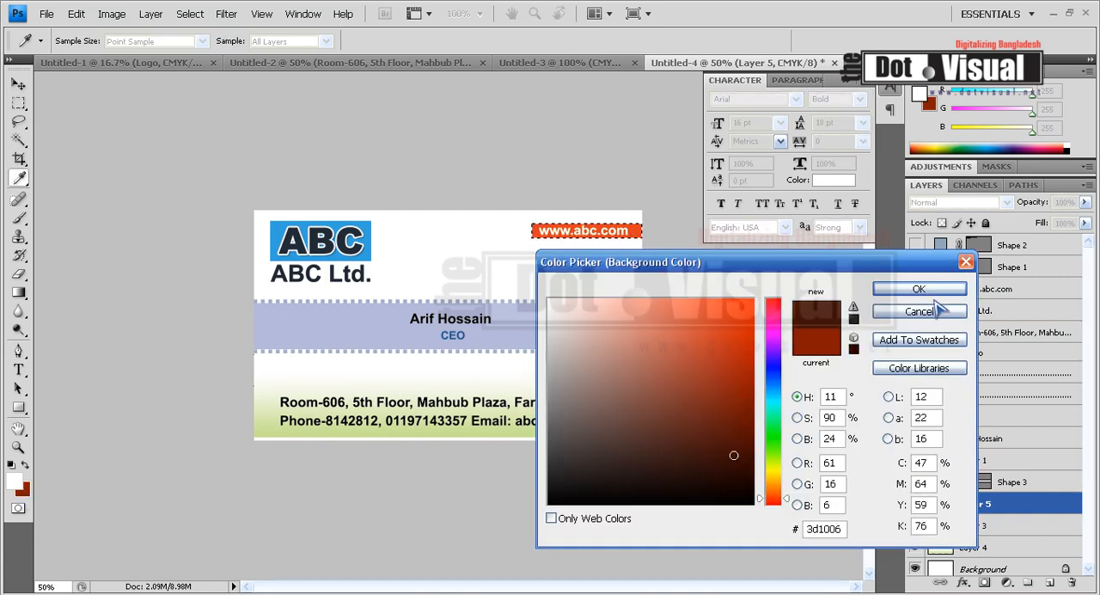
click(919, 311)
Fill the selection with the dark brown, deselect, and narrow the fill to 12.4% width at the bar's right end
key(m)
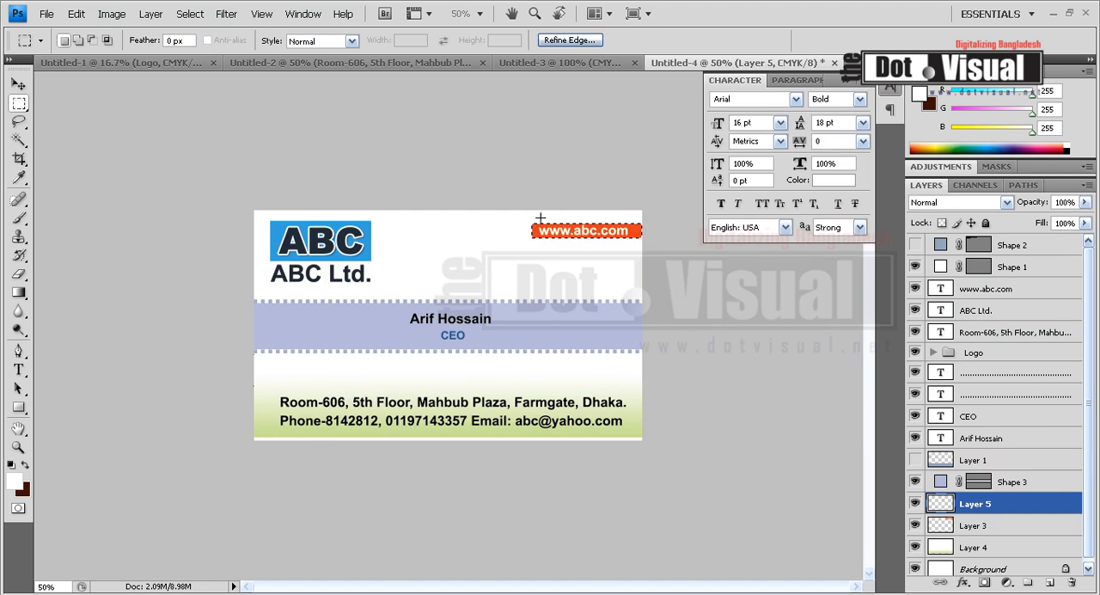
key(ctrl+BackSpace)
key(ctrl+d)
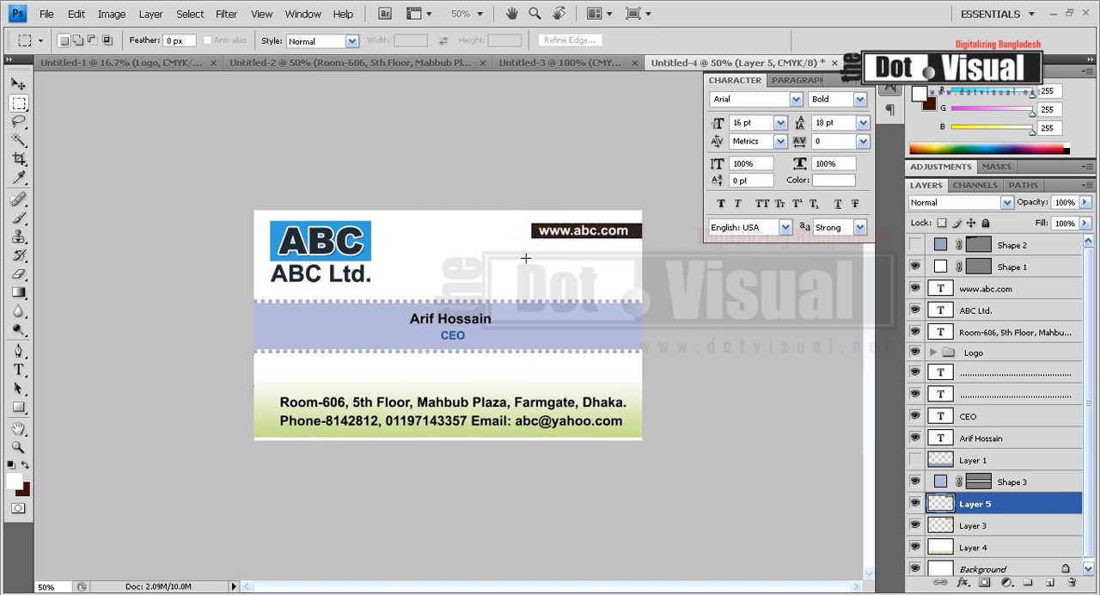
key(ctrl+t)
drag(531, 231, 635, 230)
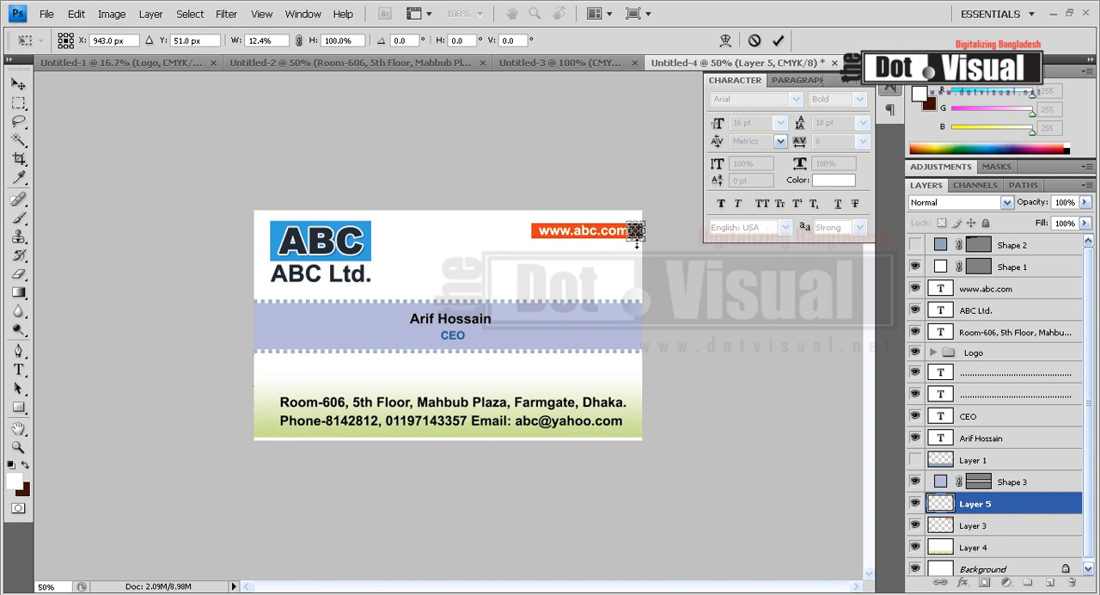
key(Return)
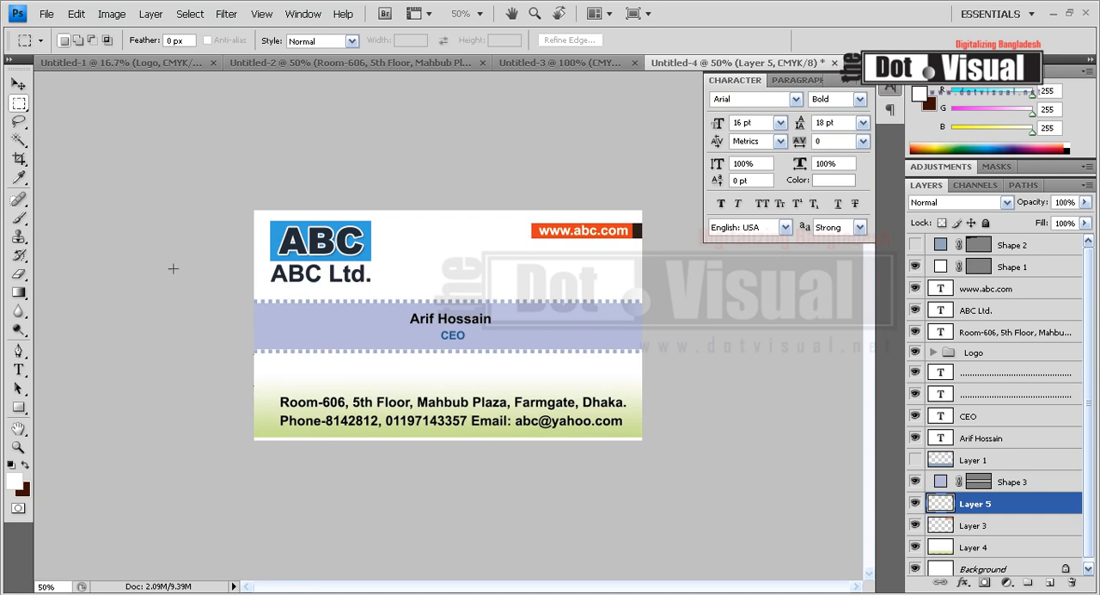
Nudge the green gradient layer down until it meets the card's bottom edge
click(18, 84)
ctrl+click(639, 430)
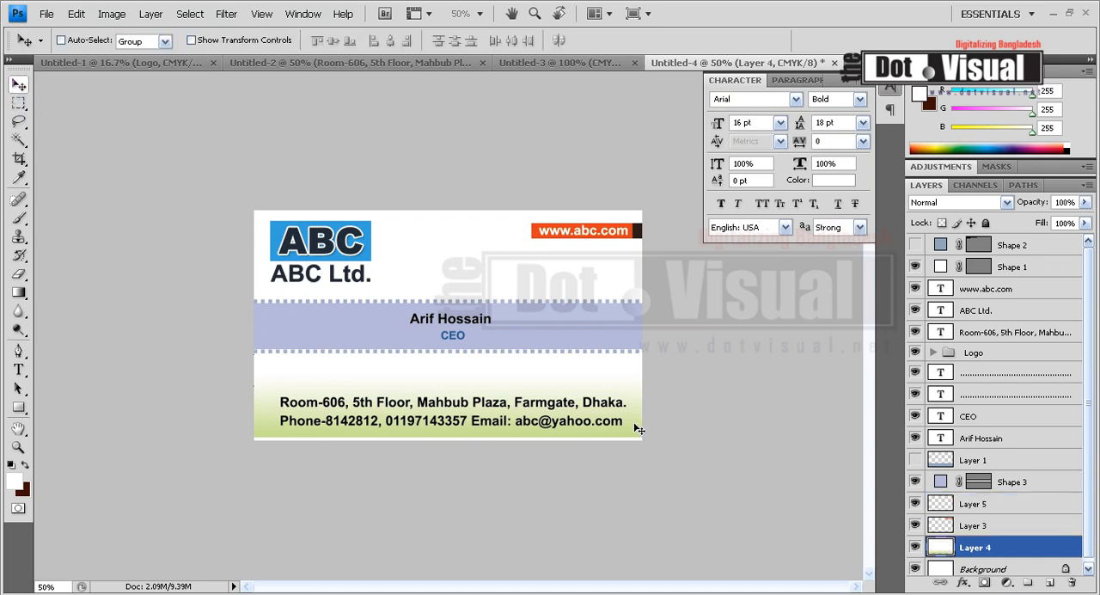
key(Down)
key(Down)
key(Down)
key(Down)
key(Down)
key(Down)
key(Down)
key(Down)
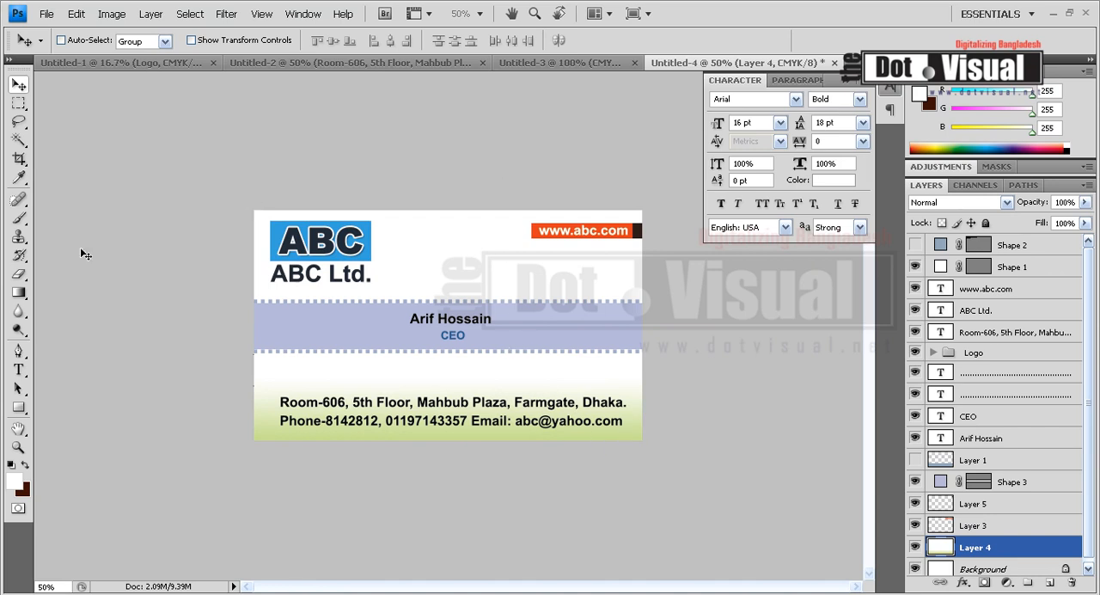
Add a new layer directly above the Background and sample the gradient's light green, #cae295, as the background colour
scroll(1010, 542, down, 1)
click(1010, 566)
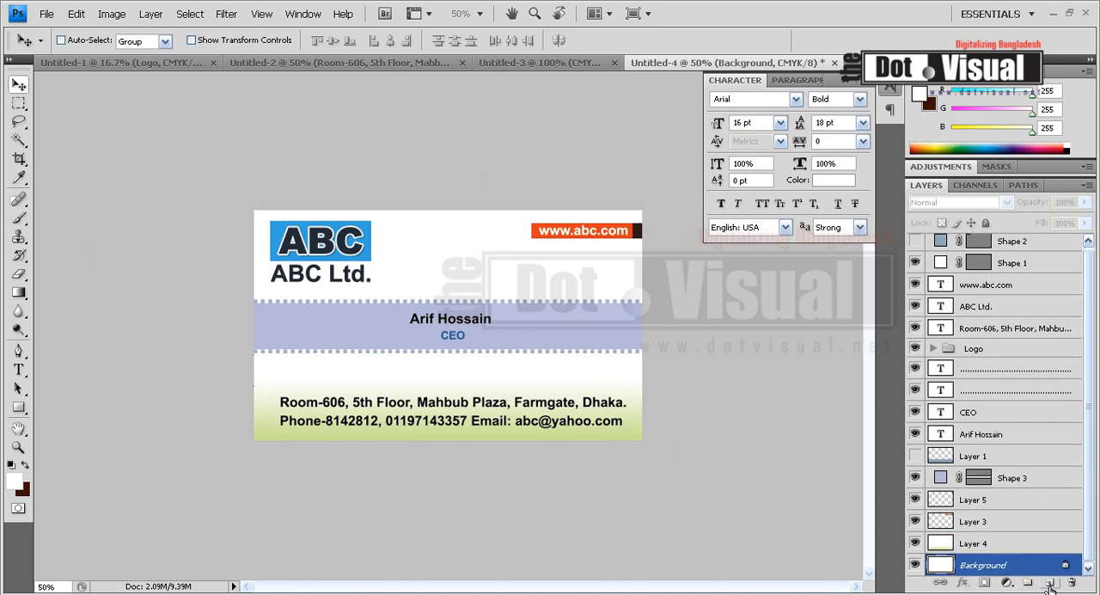
click(1050, 583)
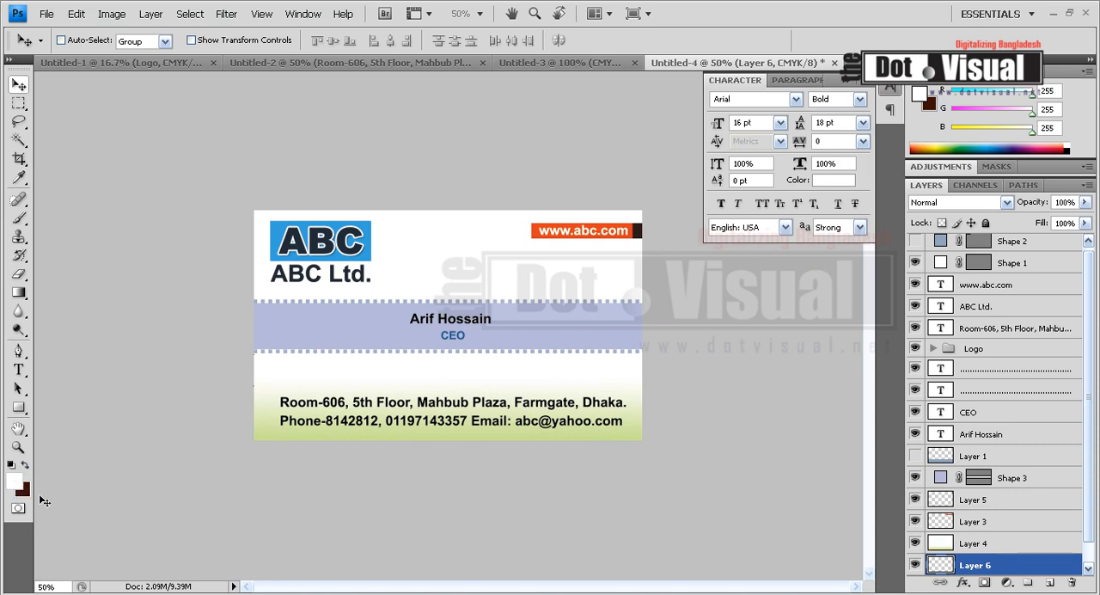
click(22, 490)
click(314, 430)
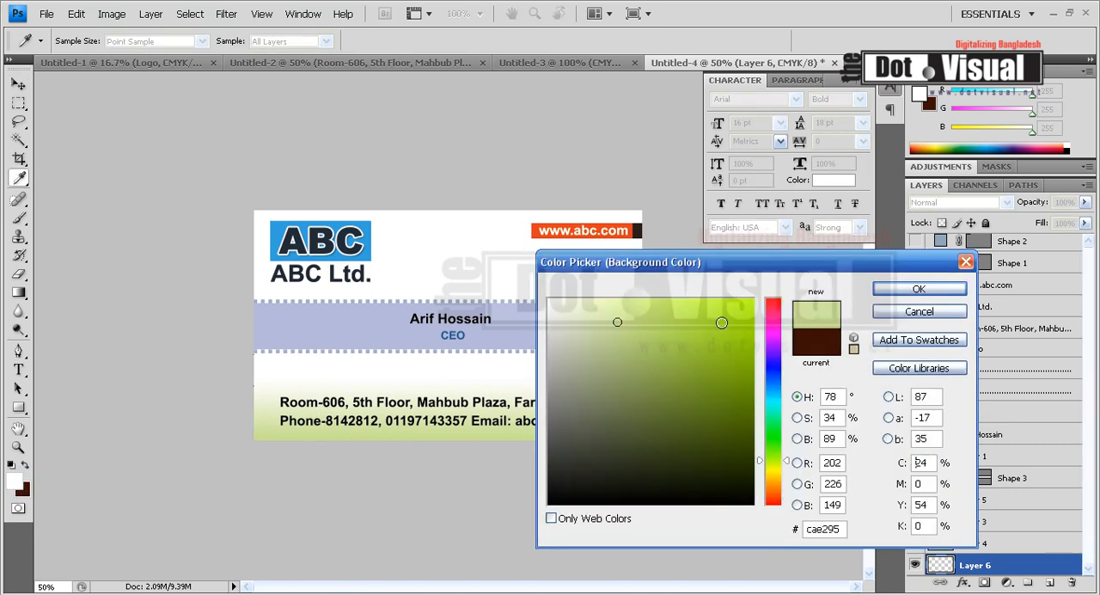
click(919, 289)
Try a diagonal white-to-green gradient on Layer 6 and a leftward one on Layer 4, undoing each
click(18, 292)
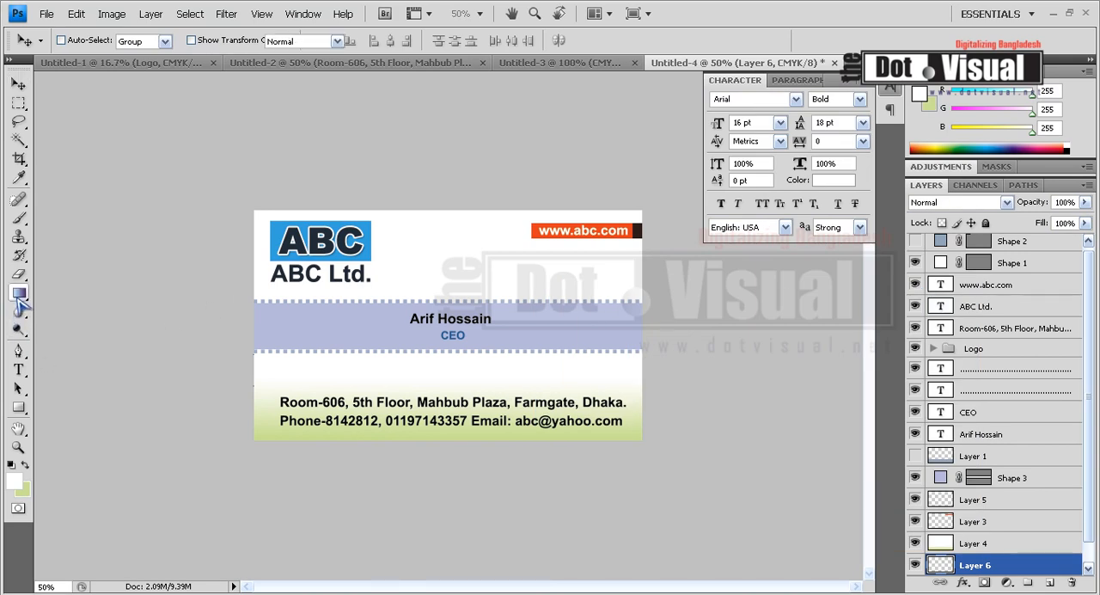
drag(254, 216, 509, 306)
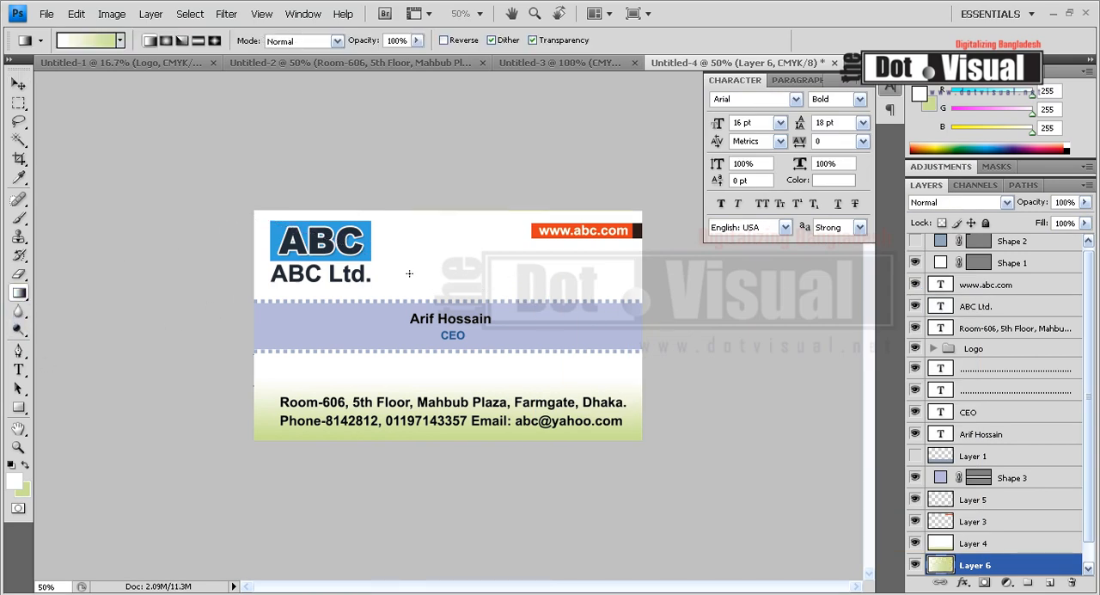
key(ctrl+z)
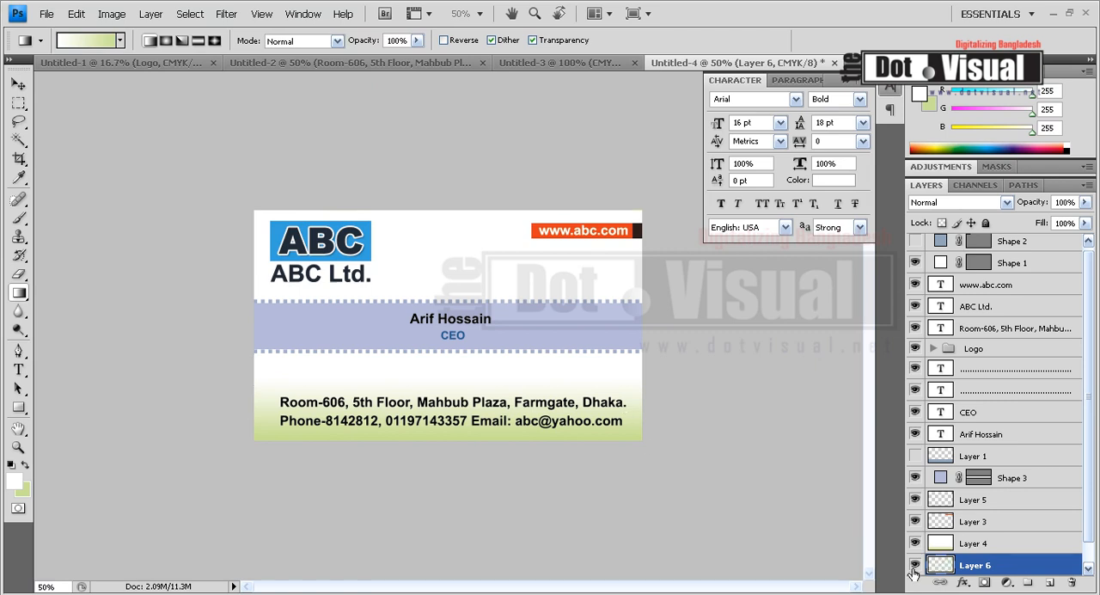
click(958, 547)
drag(340, 221, 190, 221)
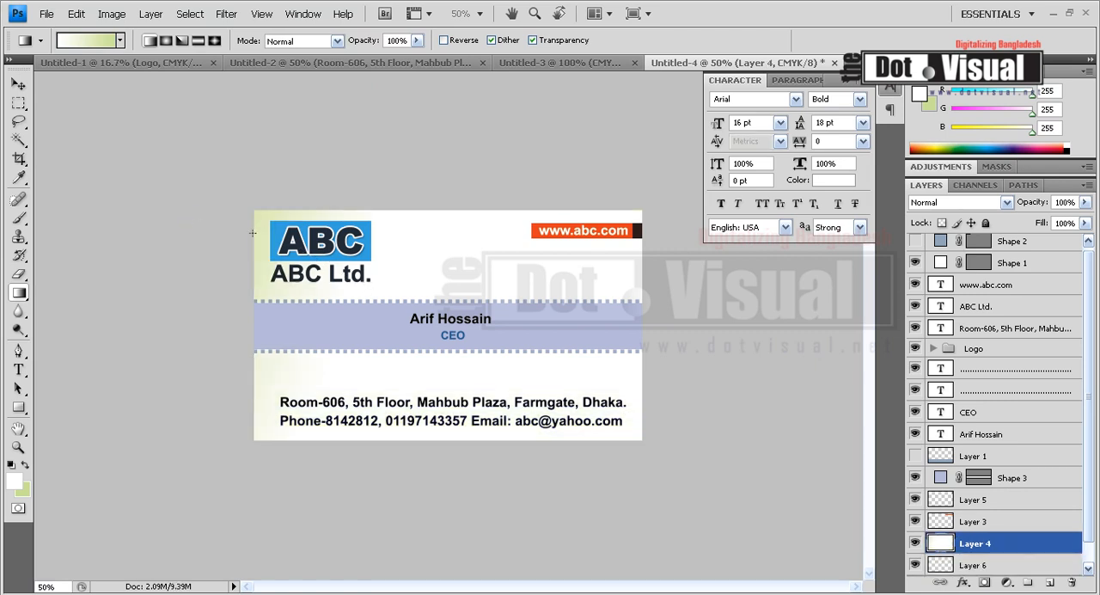
key(ctrl+z)
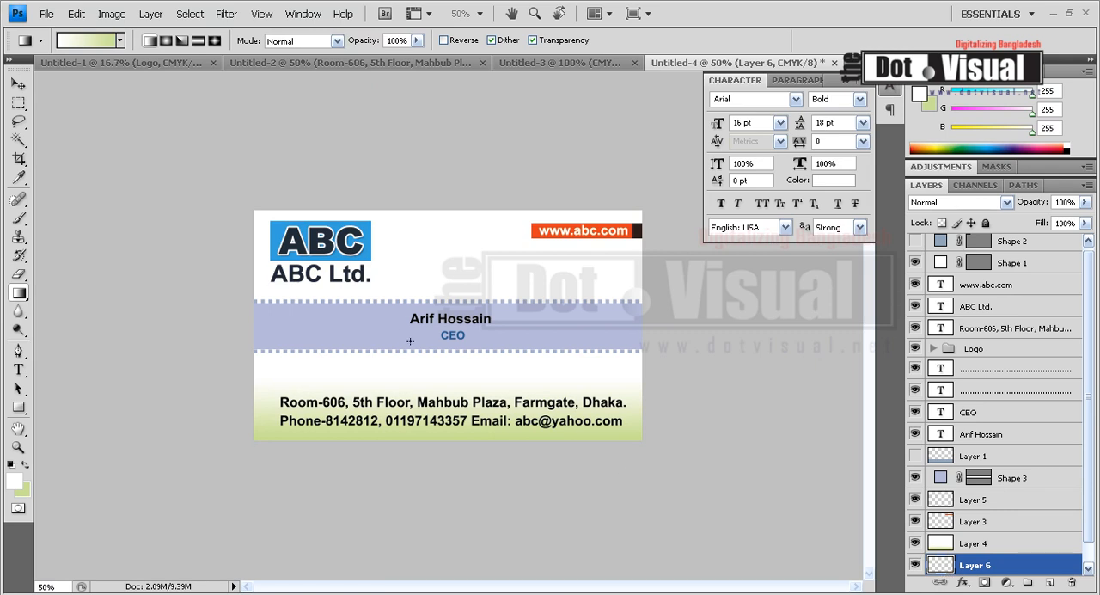
Draw a diagonal white-to-green gradient on Layer 6 from the card's upper-left corner towards the band, and select Layer 4
drag(263, 215, 442, 298)
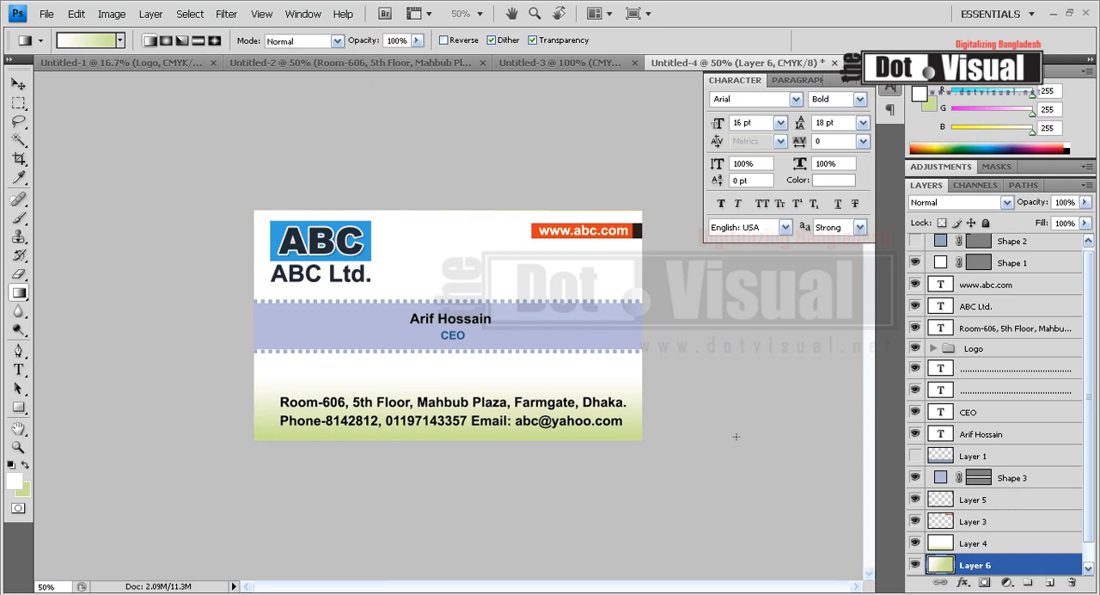
click(976, 551)
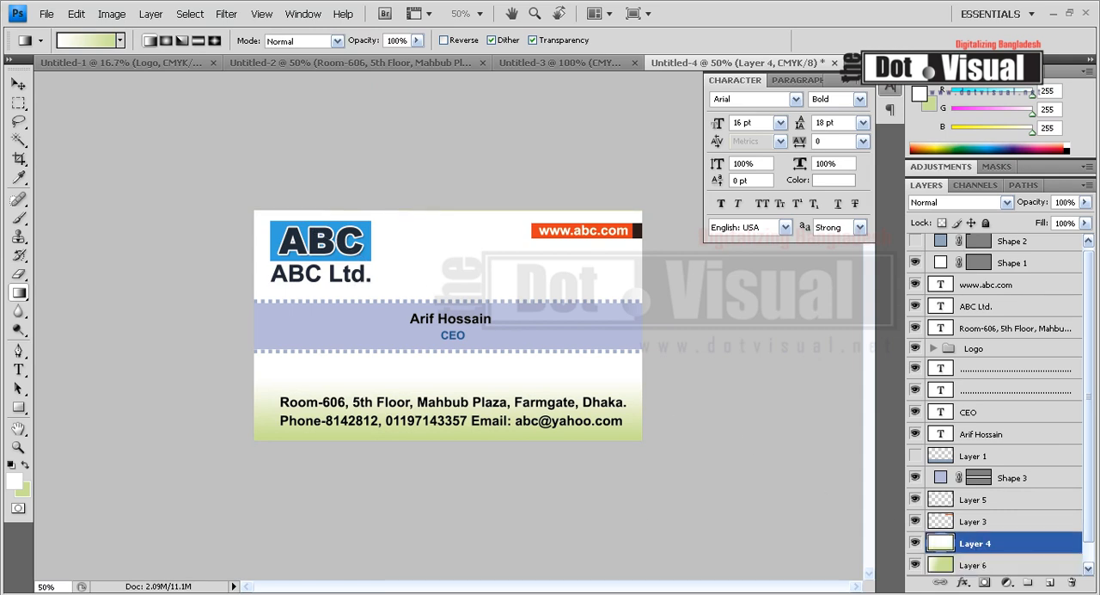
Redraw Layer 4's gradient diagonally with green at the card's upper-left corner, and shorten the layer to end just below the band
drag(238, 227, 650, 431)
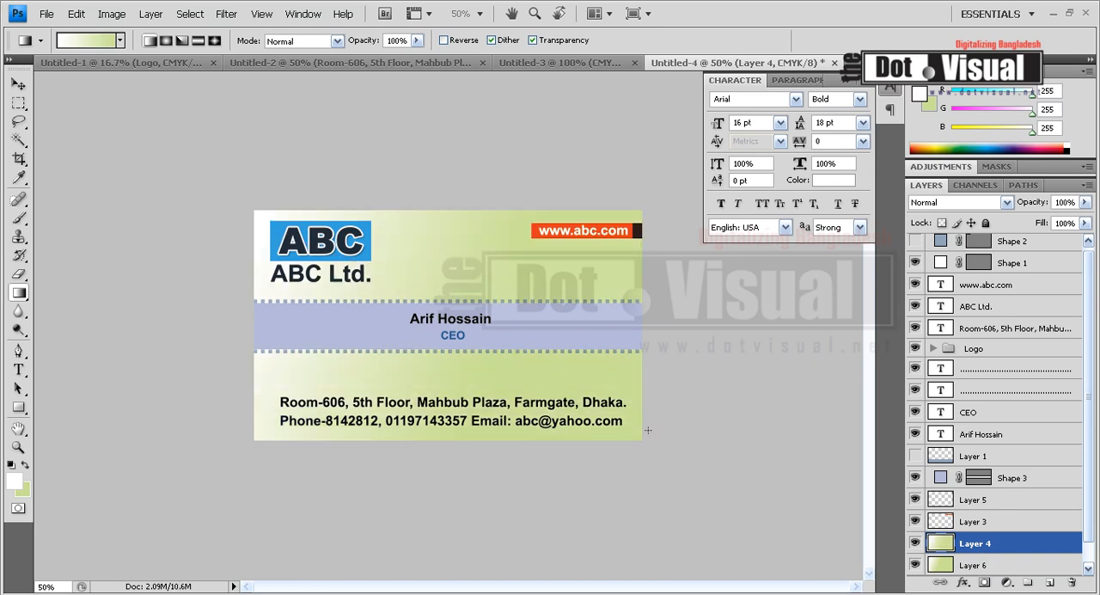
drag(566, 342, 199, 212)
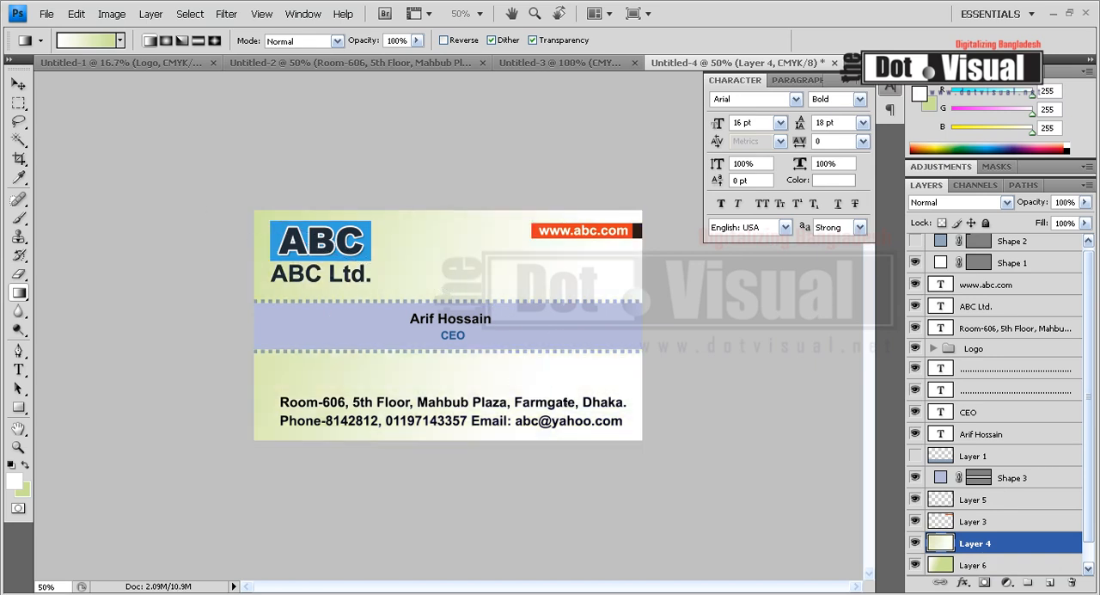
key(ctrl+t)
drag(444, 446, 458, 364)
key(Return)
key(g)
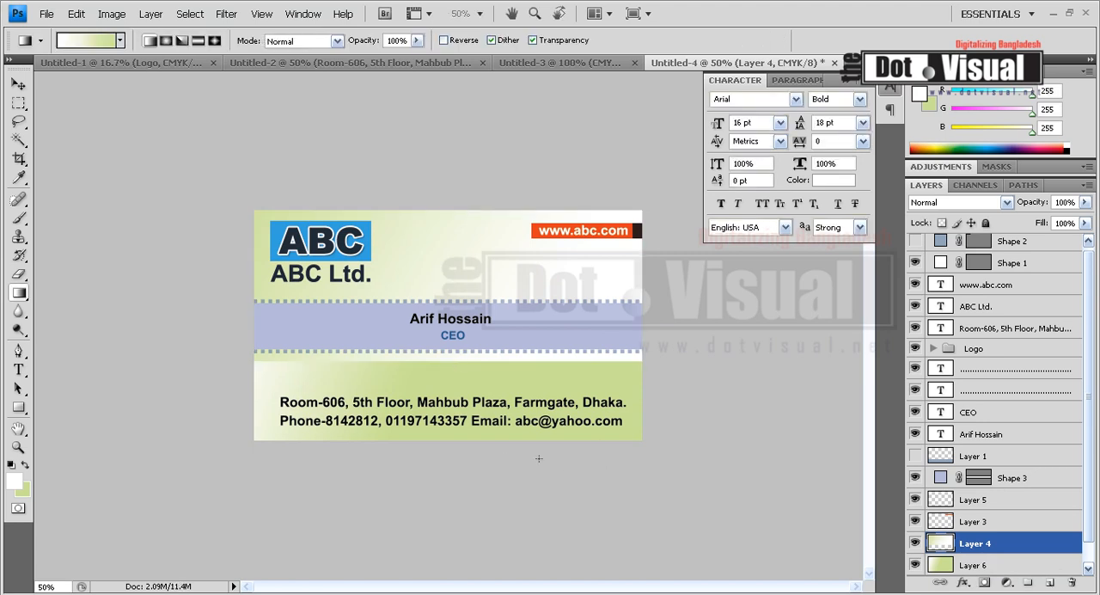
Redraw Layer 6's gradient as a short vertical fade from white to green around the contact lines, and hide Layer 4
click(956, 567)
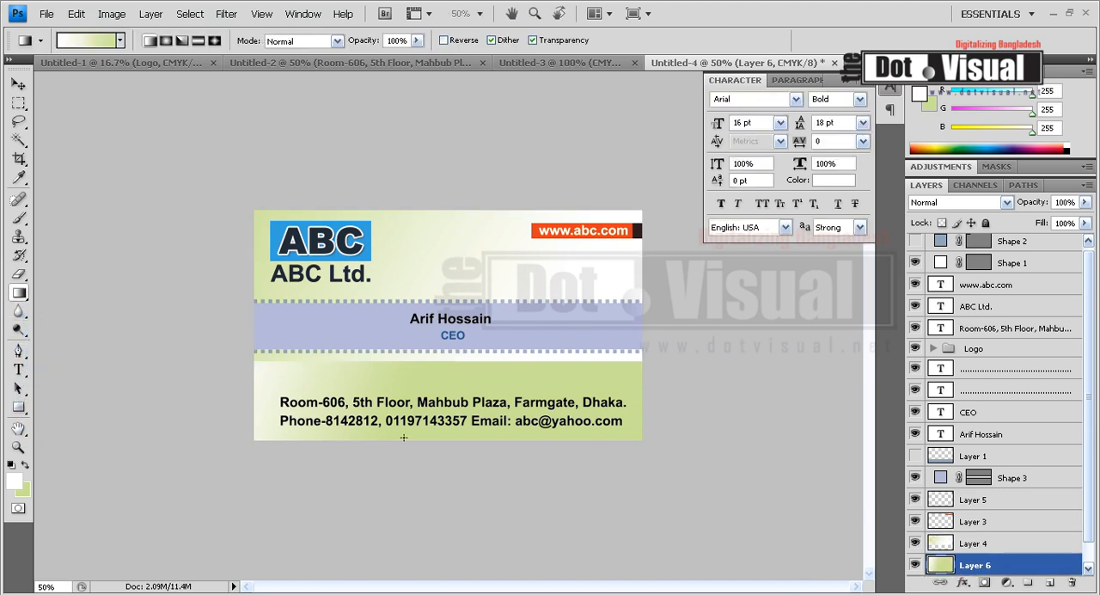
drag(421, 401, 427, 384)
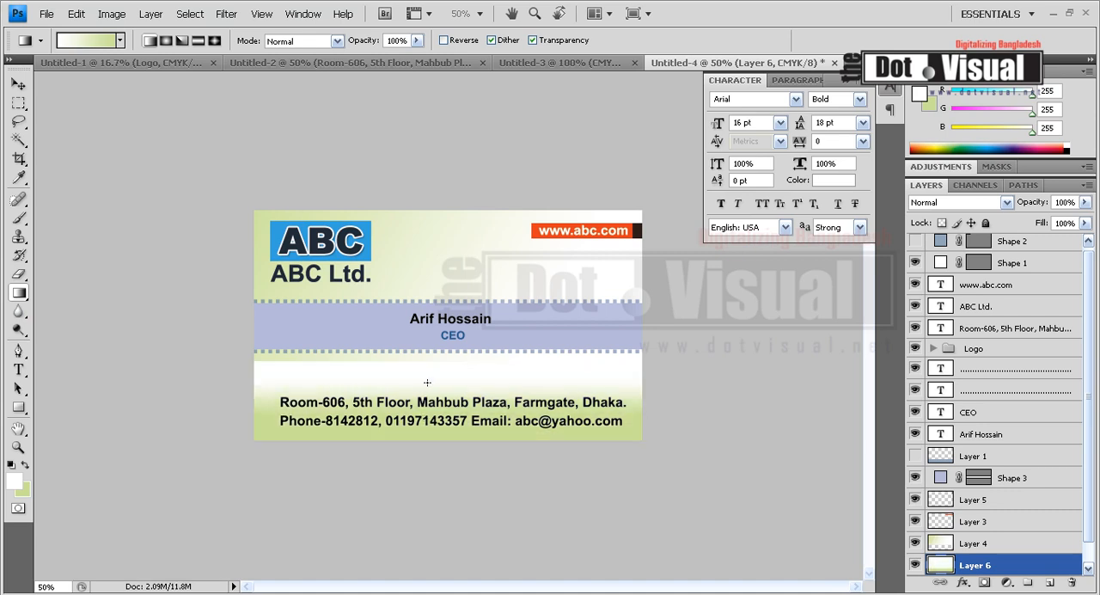
click(18, 102)
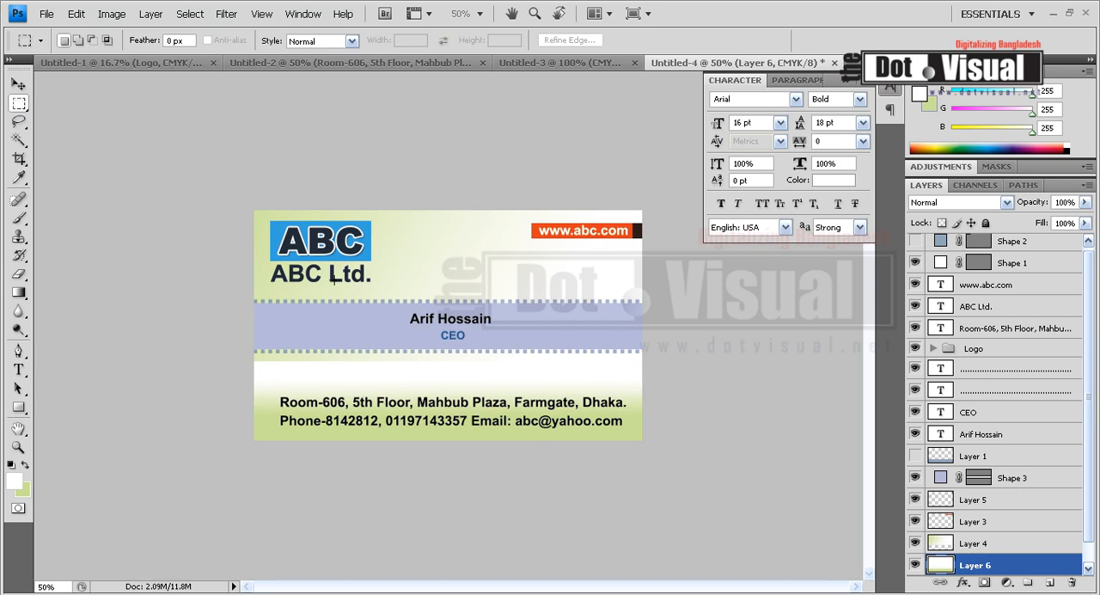
click(18, 84)
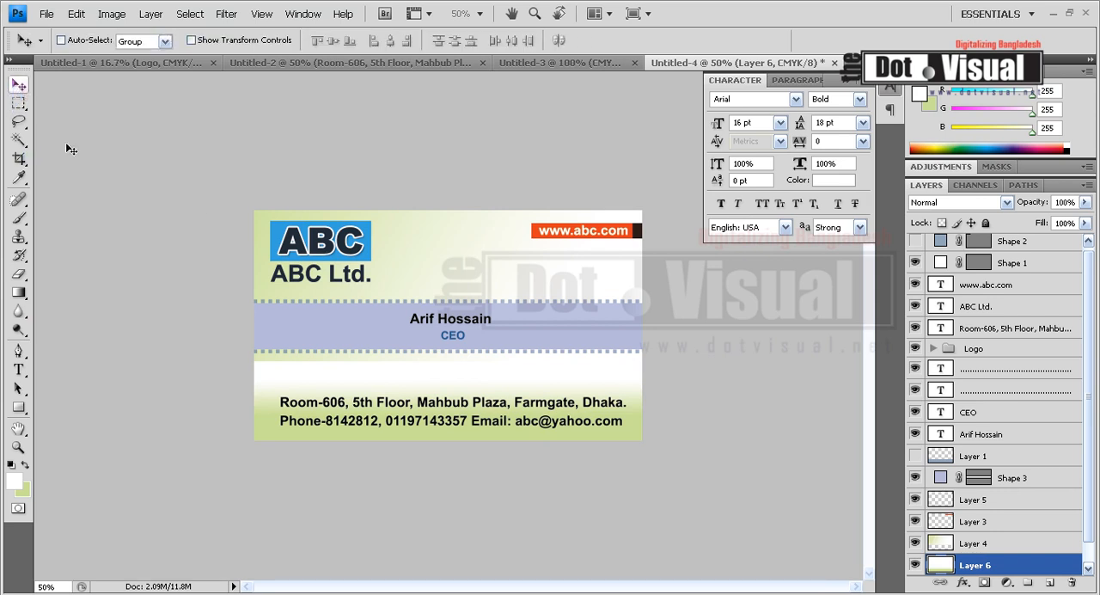
ctrl+click(267, 239)
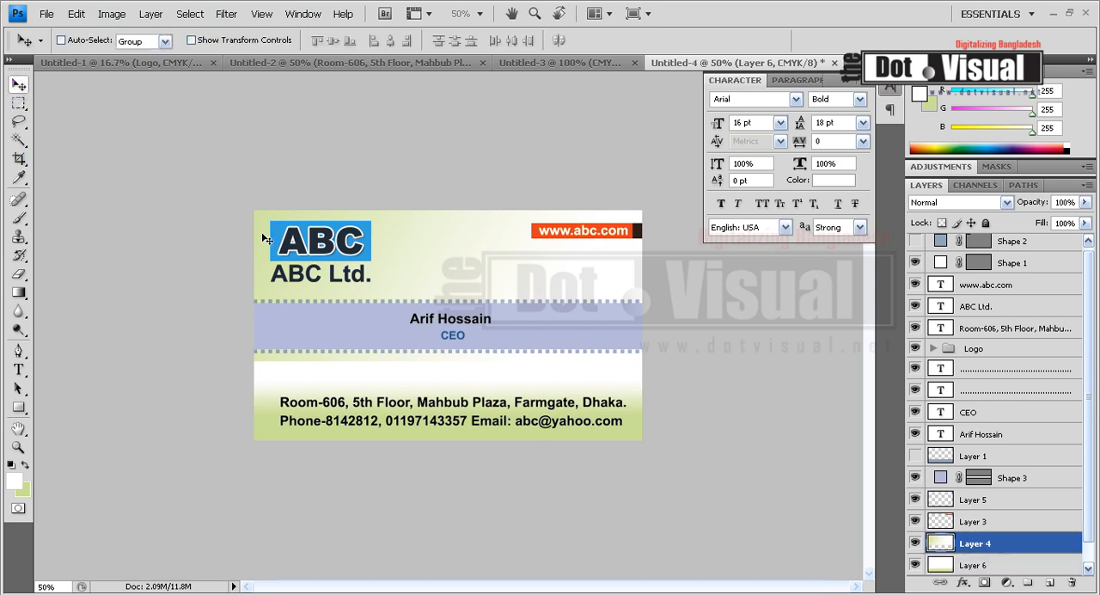
click(916, 544)
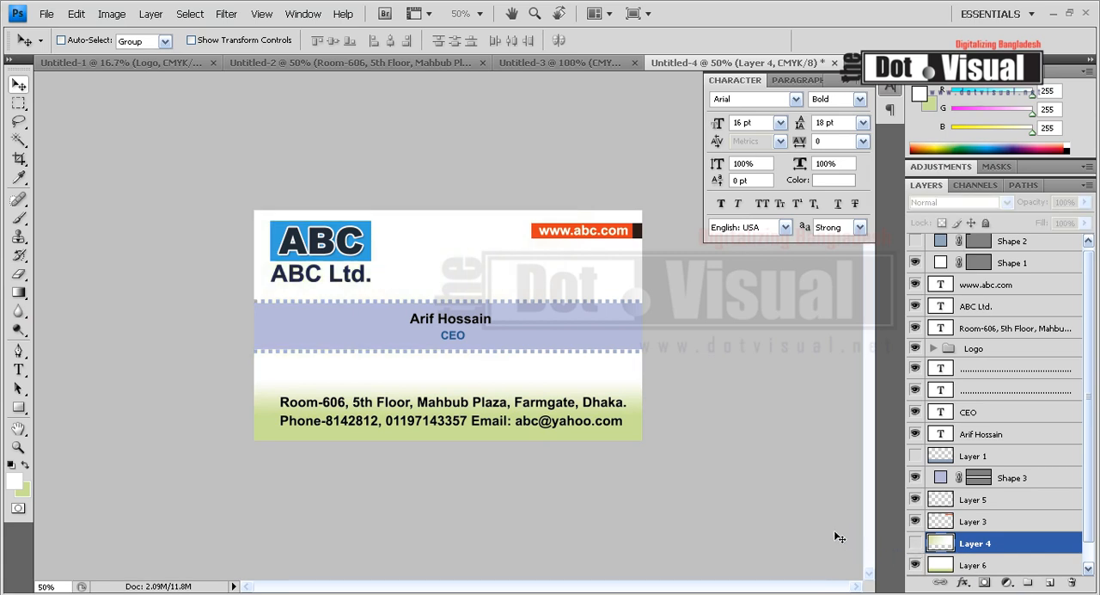
Change the fill of the middle band, Shape 3, to pure black with CMYK 0, 0, 0, 100
ctrl+click(570, 320)
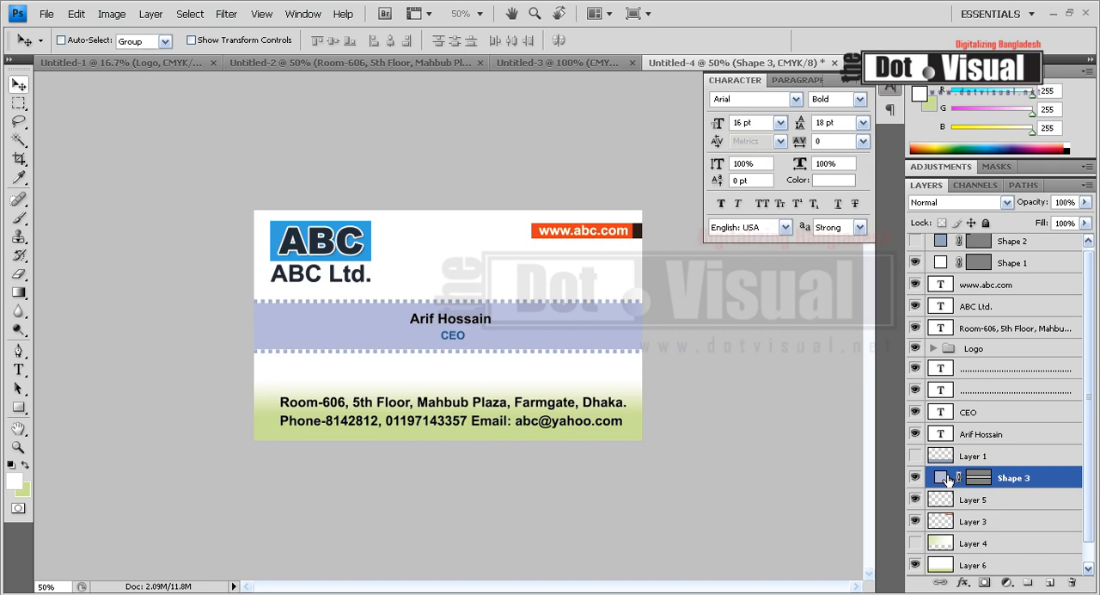
double_click(943, 478)
click(725, 405)
click(725, 418)
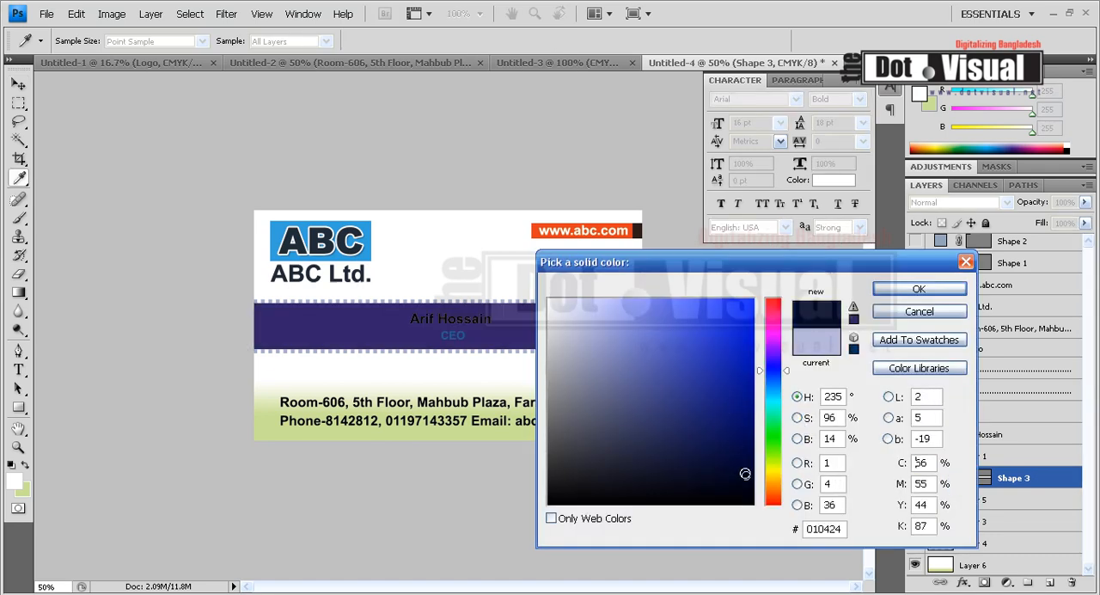
click(746, 475)
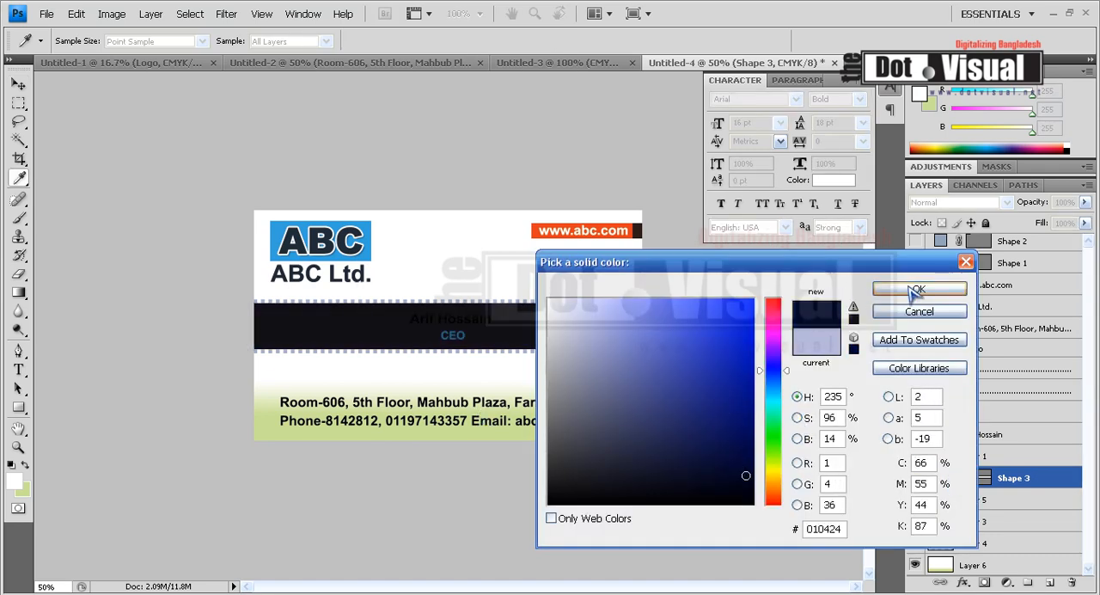
click(753, 504)
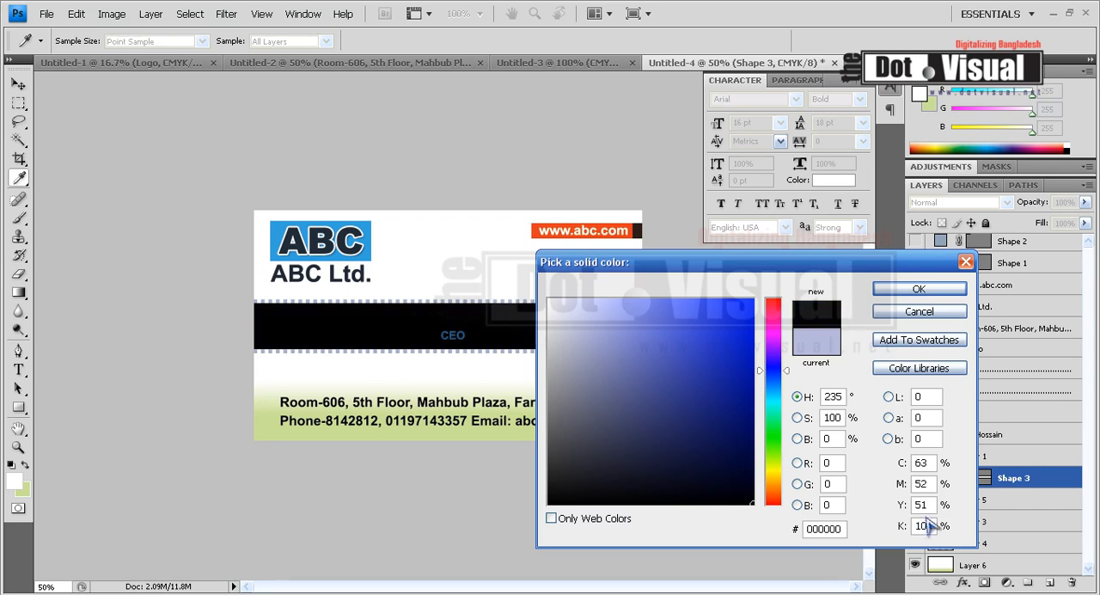
double_click(927, 462)
text(0)
key(Tab)
text(0)
key(Tab)
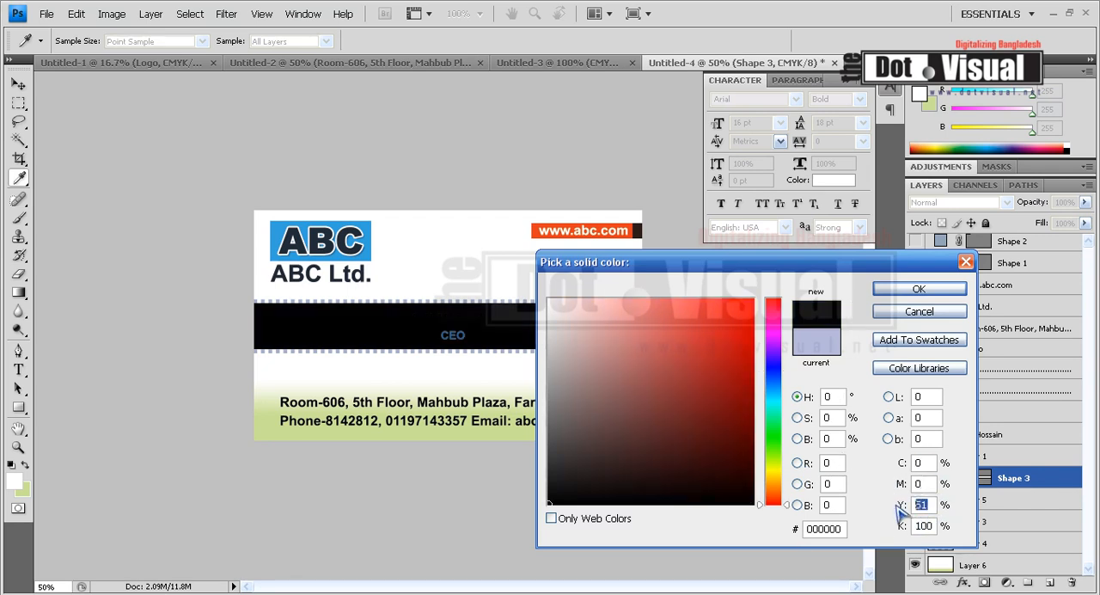
click(919, 289)
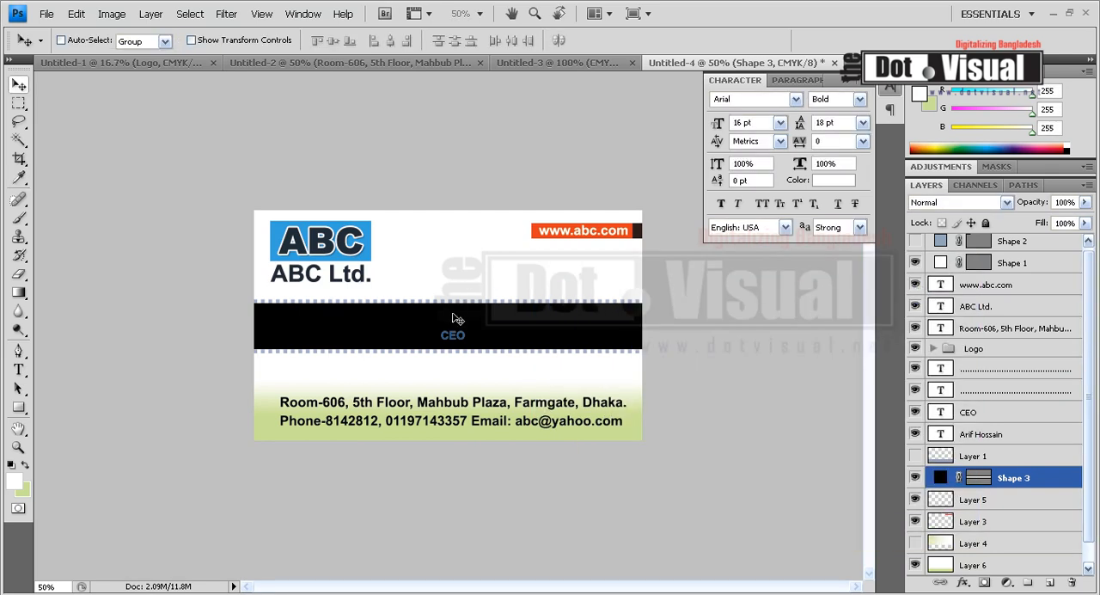
Recolour the person's name text on the band to white
click(18, 370)
click(464, 321)
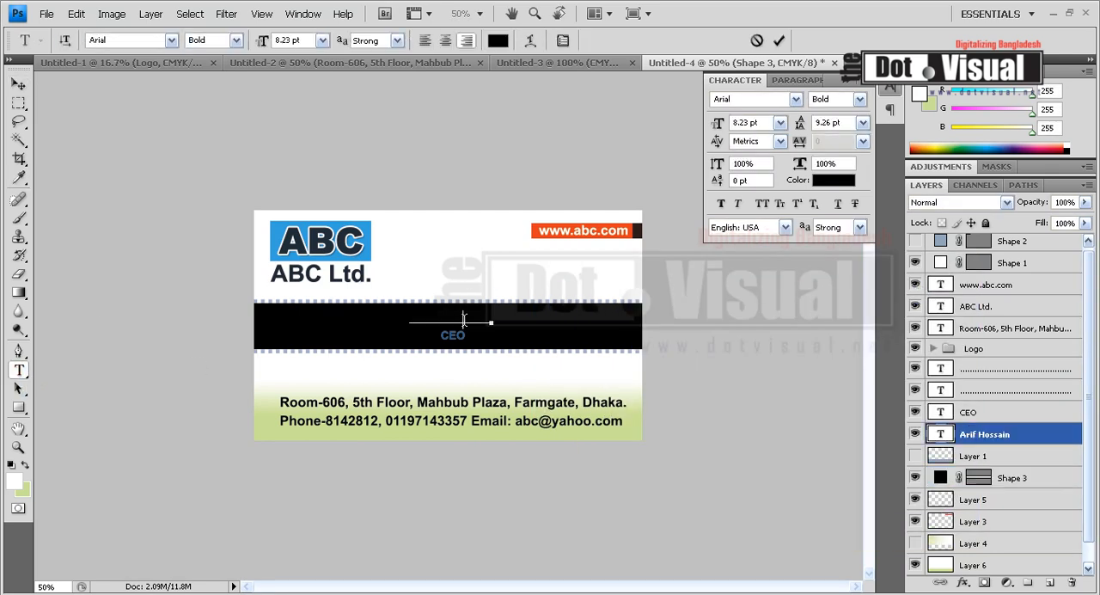
drag(410, 319, 659, 320)
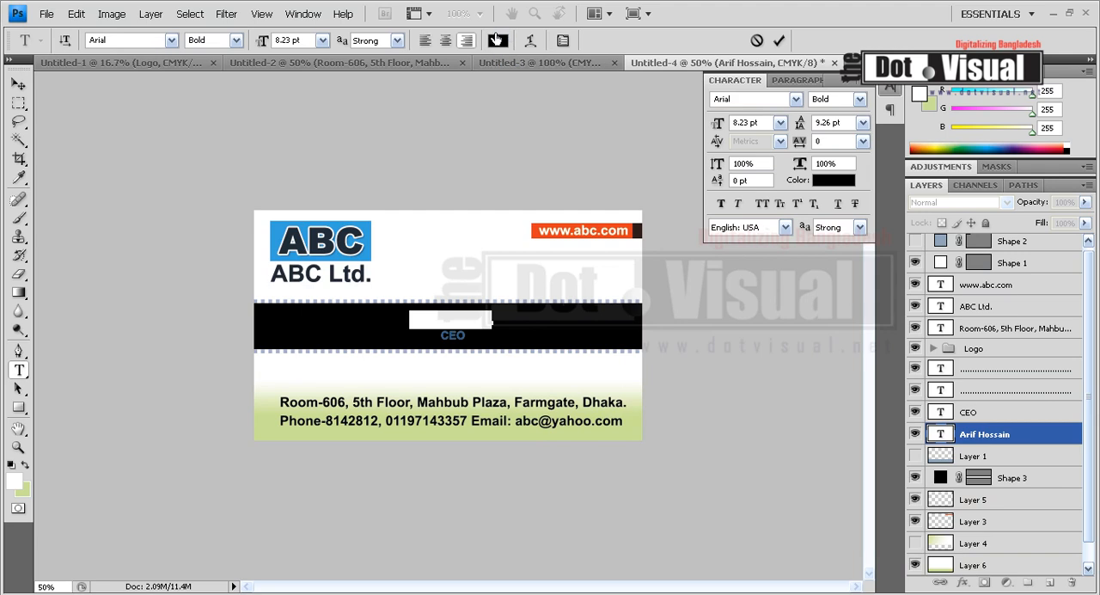
click(498, 40)
click(549, 300)
click(915, 290)
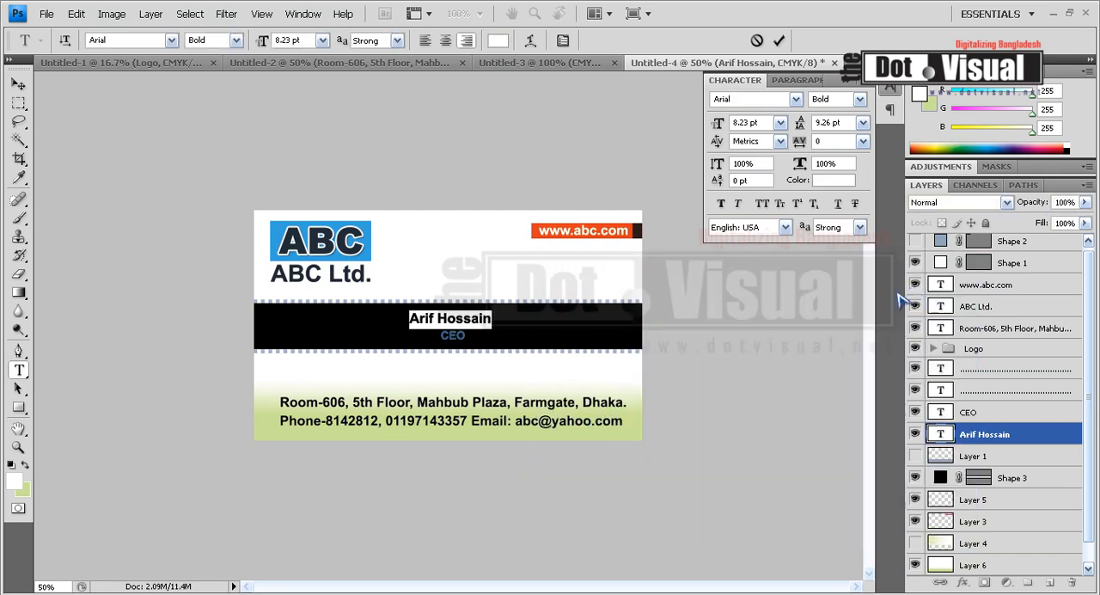
key(ctrl+Return)
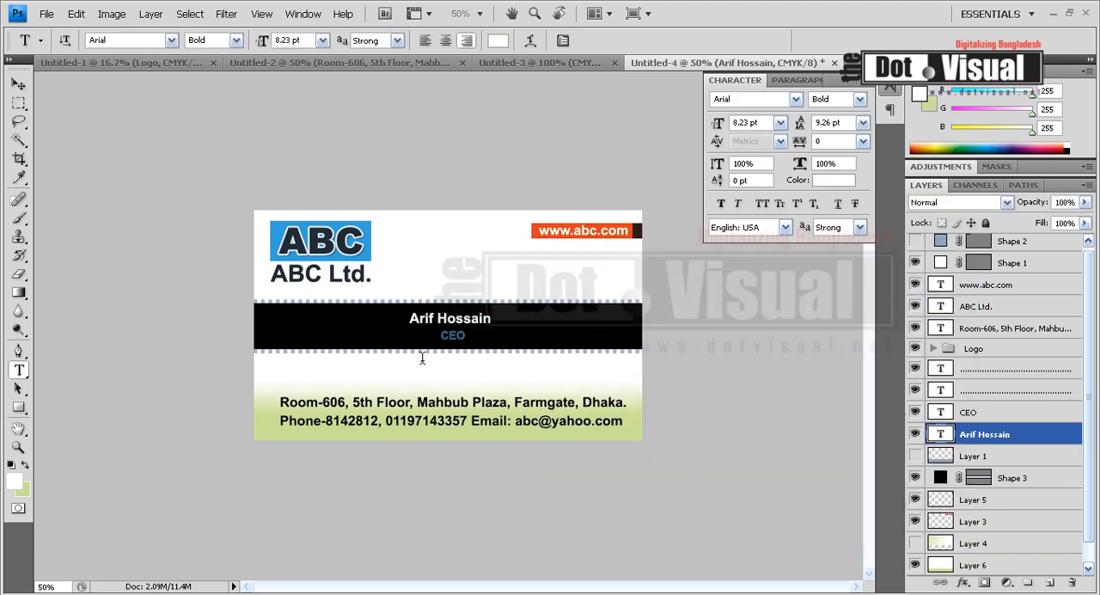
click(526, 300)
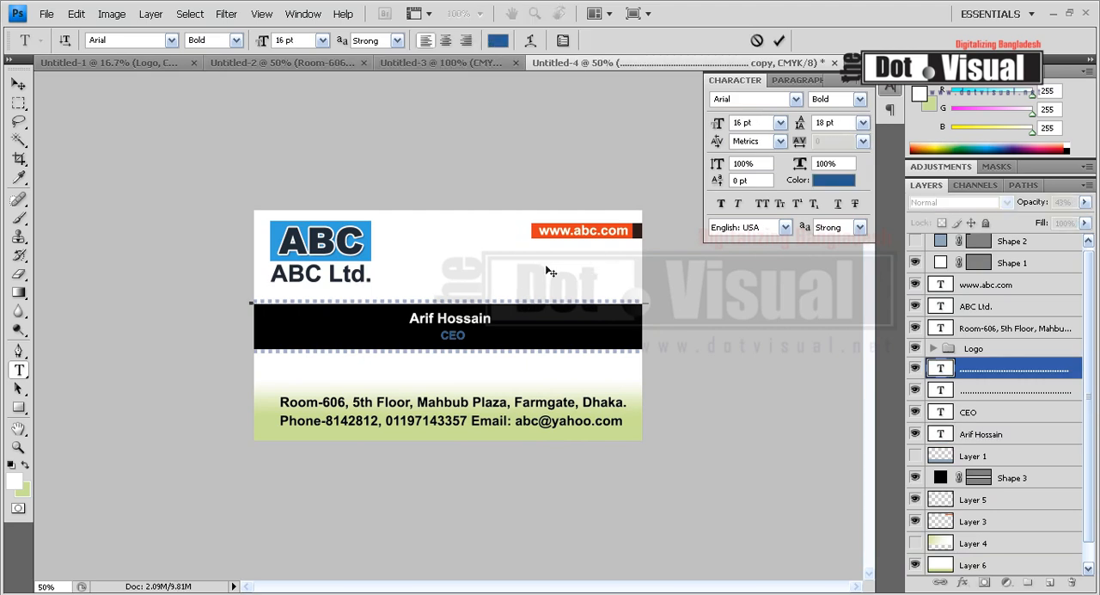
key(ctrl+a)
click(498, 40)
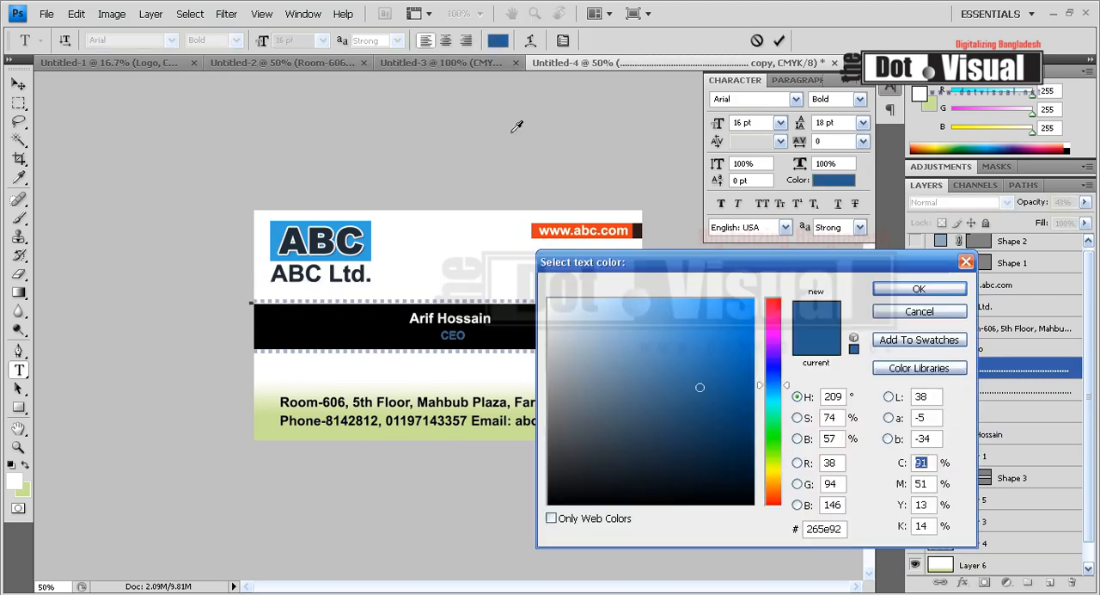
click(400, 320)
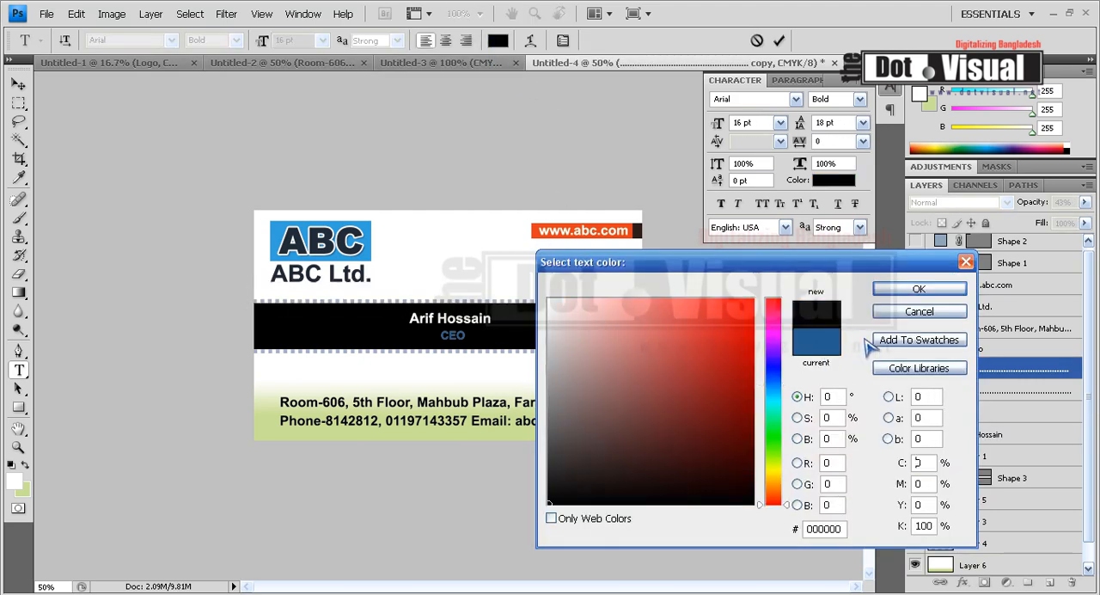
click(912, 311)
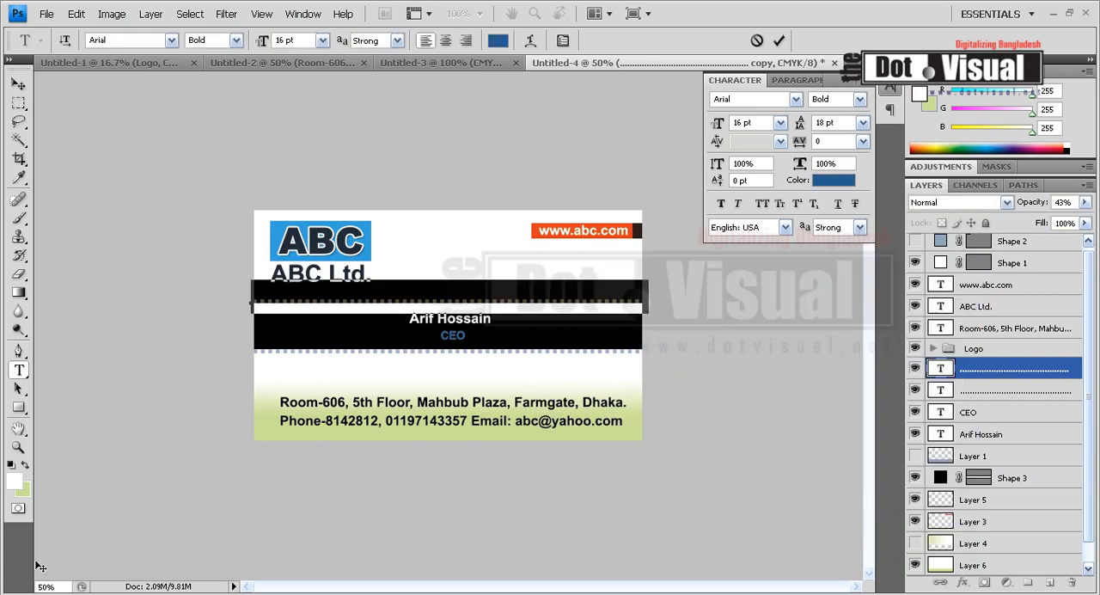
click(310, 301)
drag(559, 294, 646, 296)
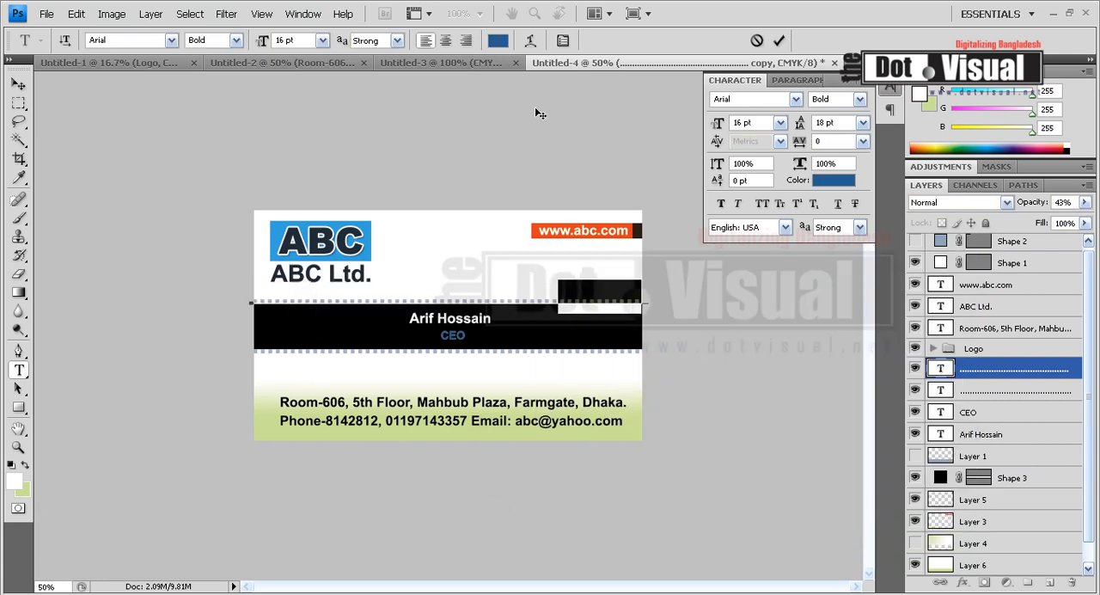
Recolour the dotted line along the band's upper edge with the band's black and raise its layer opacity to 100%
key(ctrl+a)
click(499, 41)
click(308, 339)
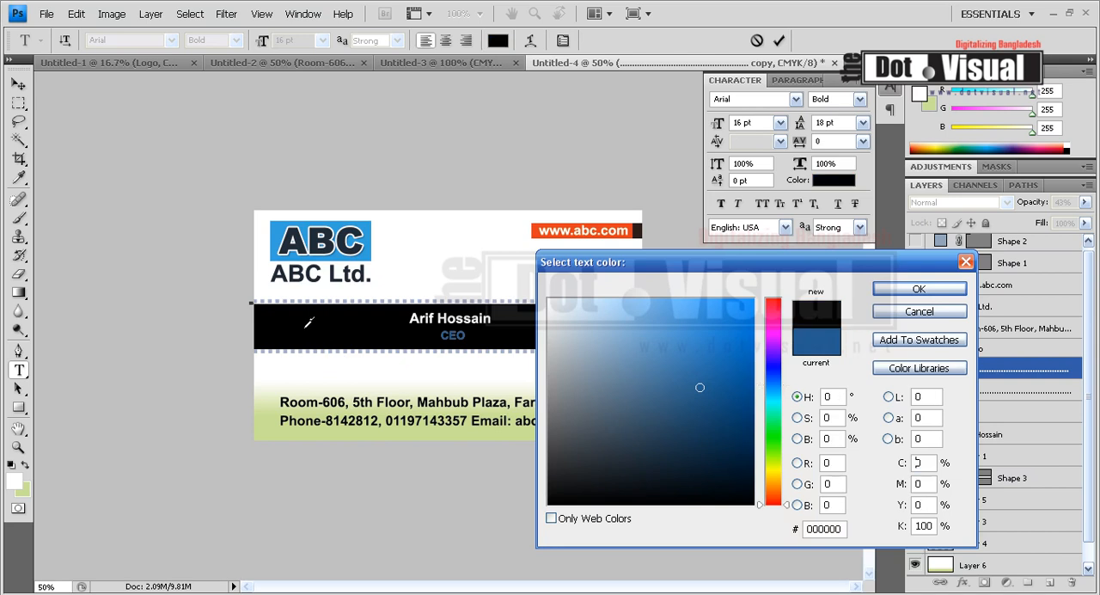
click(918, 289)
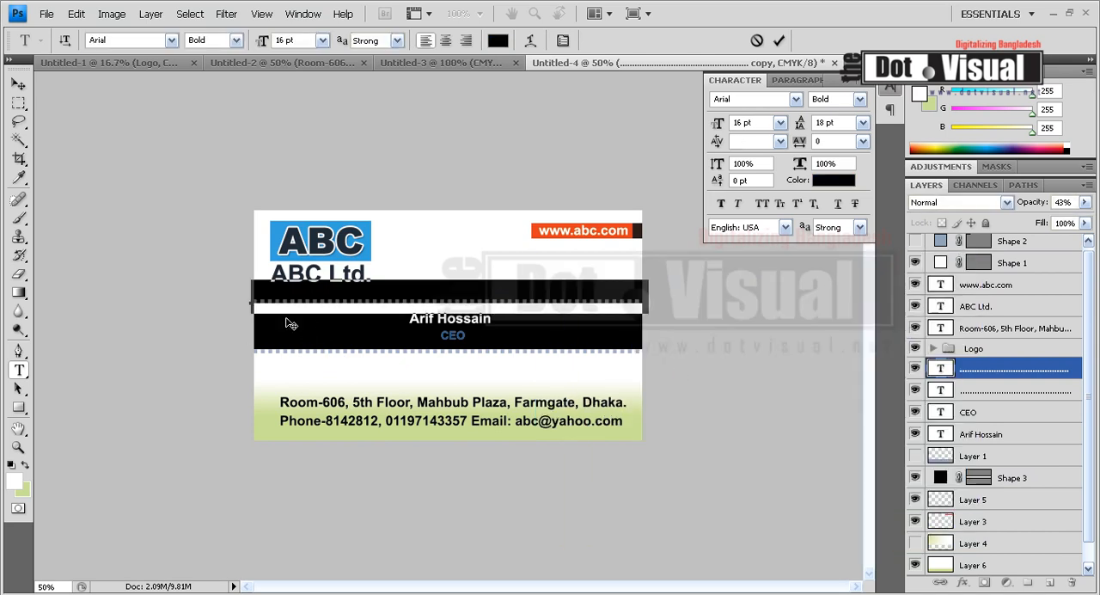
key(ctrl+Return)
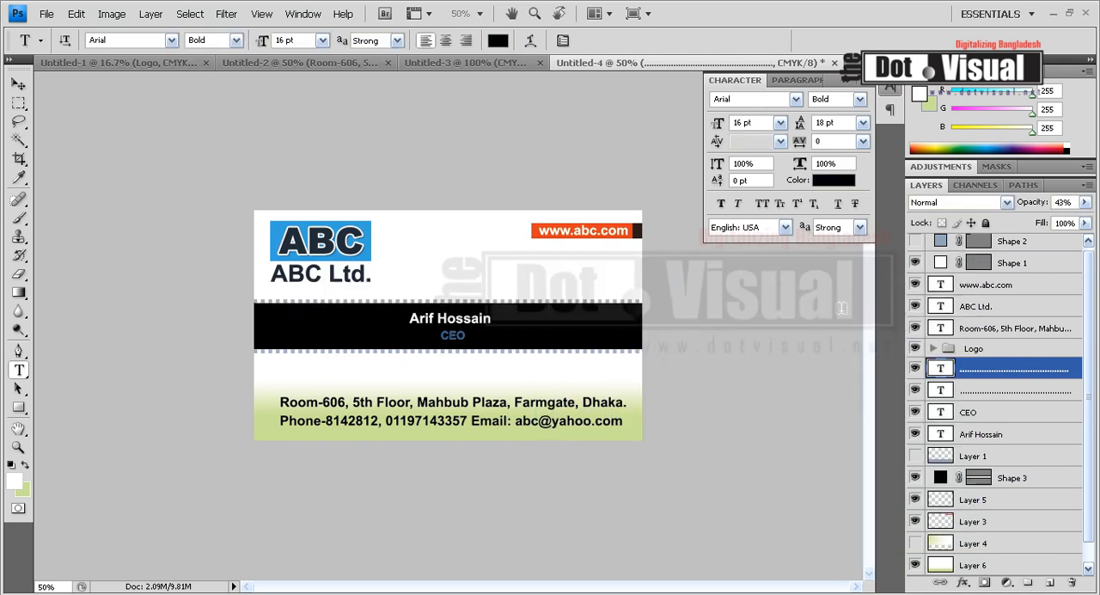
click(1085, 202)
drag(1074, 225, 1092, 221)
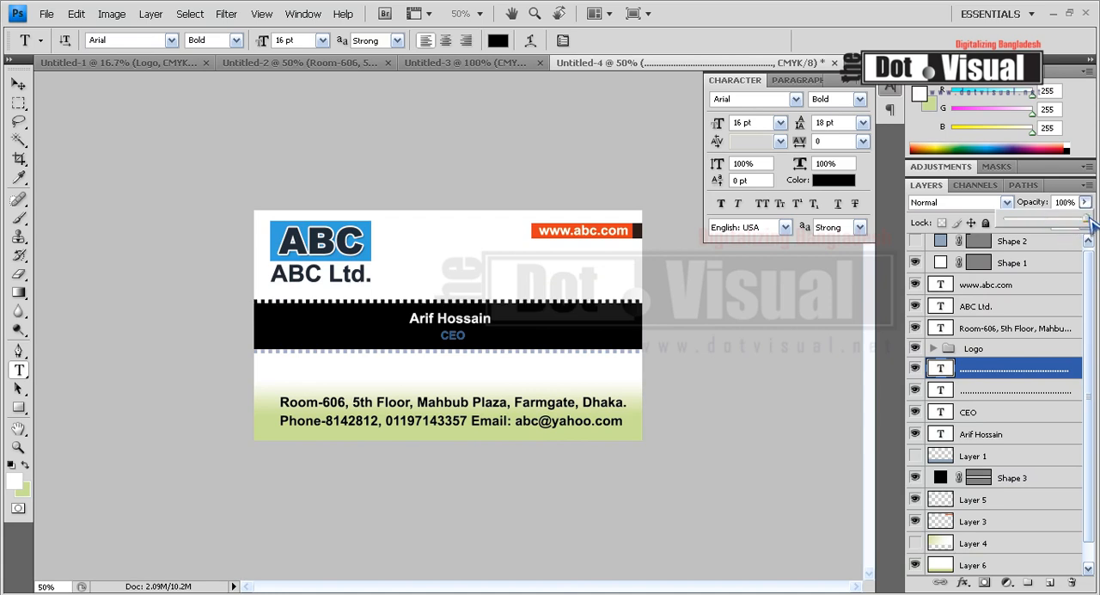
Recolour the dotted line along the band's lower edge to black and set its layer opacity to 100%
click(540, 354)
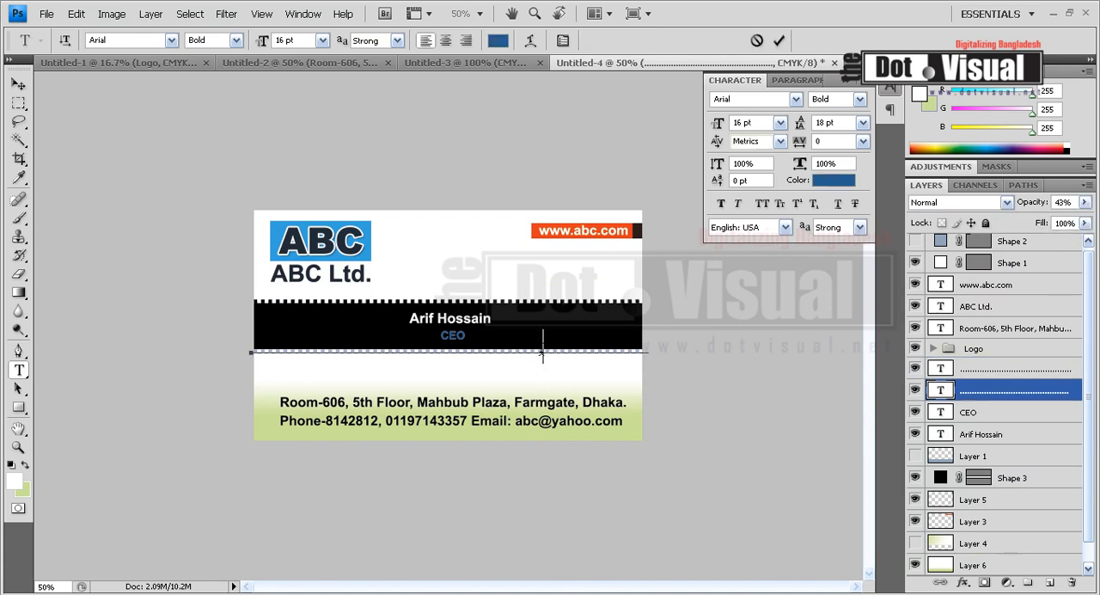
key(ctrl+a)
click(498, 41)
drag(626, 368, 989, 572)
click(937, 291)
click(1085, 203)
click(1084, 219)
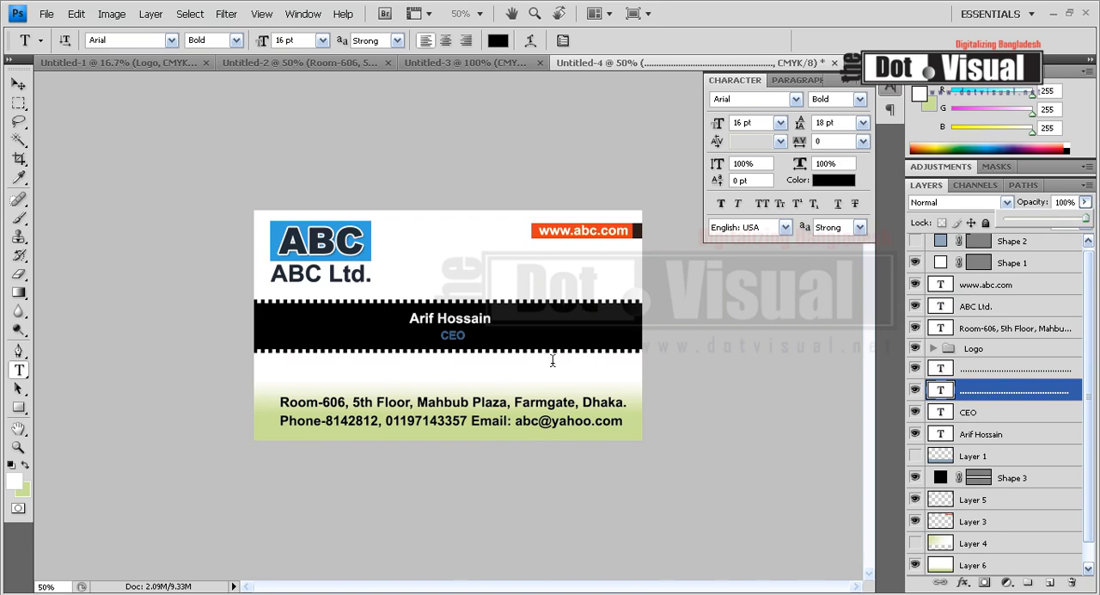
click(552, 398)
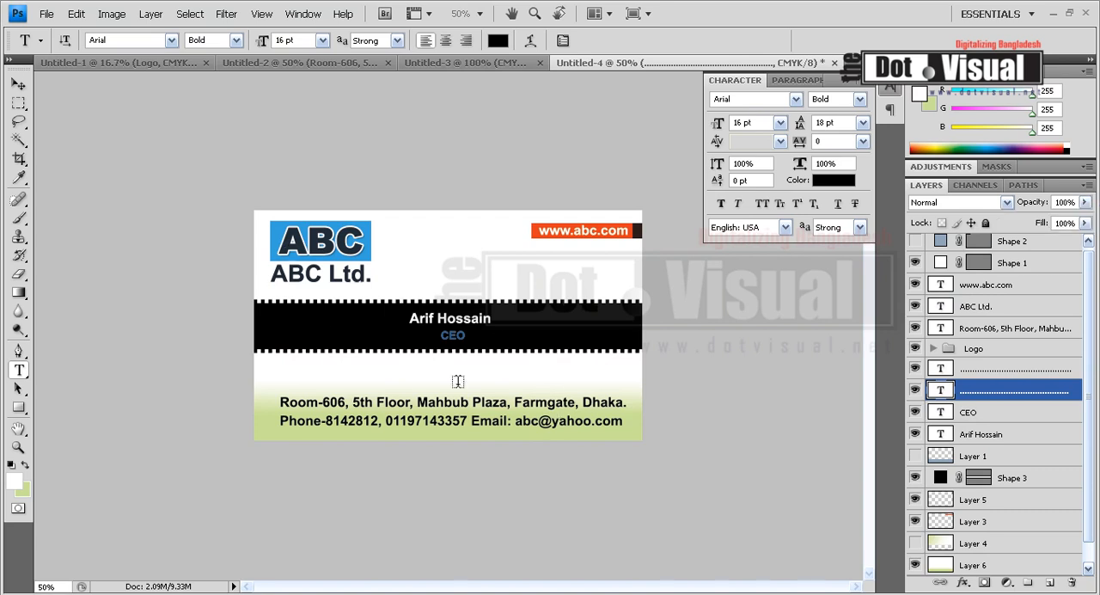